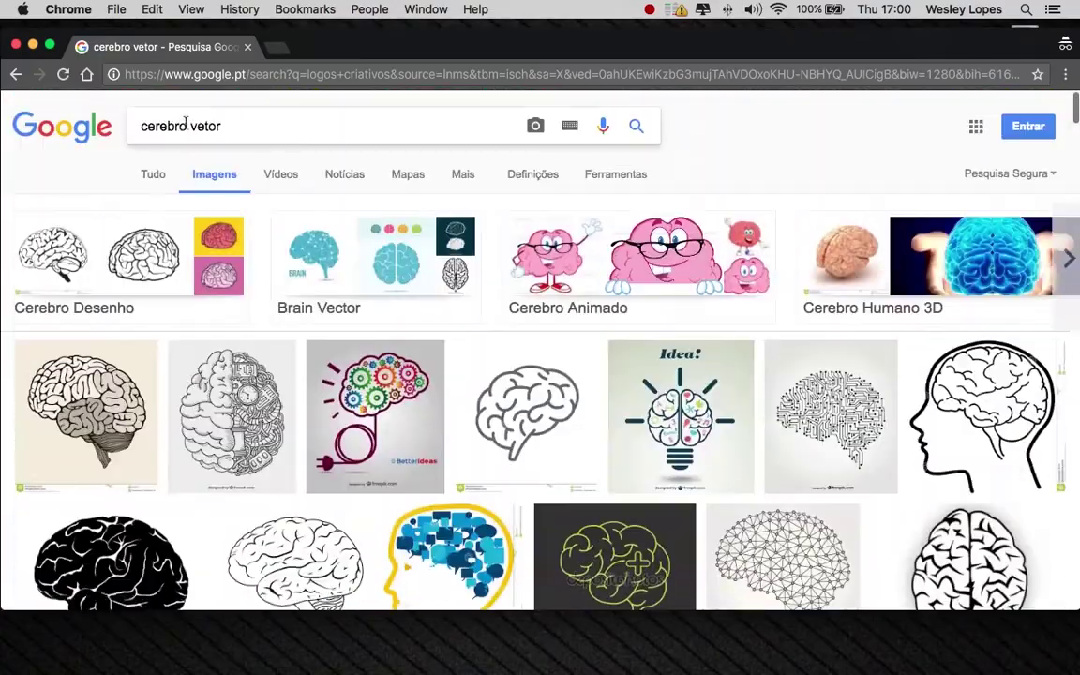
Step: Search Google Images for "tinta png" and look through the paint splash results
{"action": "left_click_drag", "start_coordinate": [225, 125], "coordinate": [187, 124]}
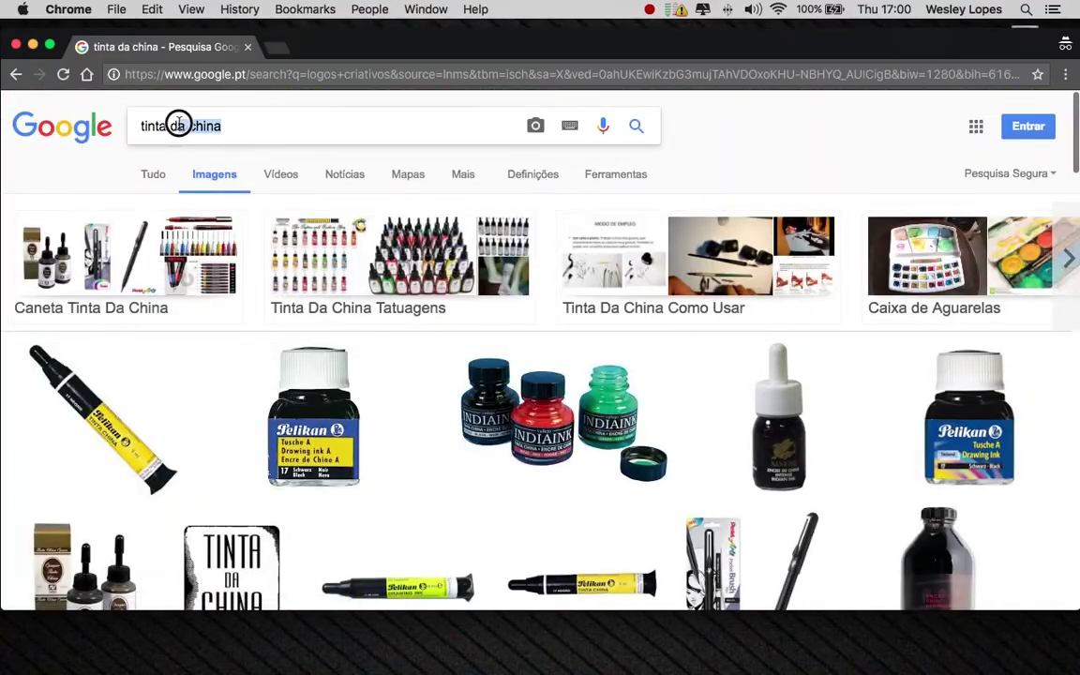
{"action": "type", "text": "png"}
{"action": "key", "text": "Return"}
{"action": "scroll", "coordinate": [557, 375], "scroll_direction": "down", "scroll_amount": 5}
{"action": "scroll", "coordinate": [556, 375], "scroll_direction": "down", "scroll_amount": 6}
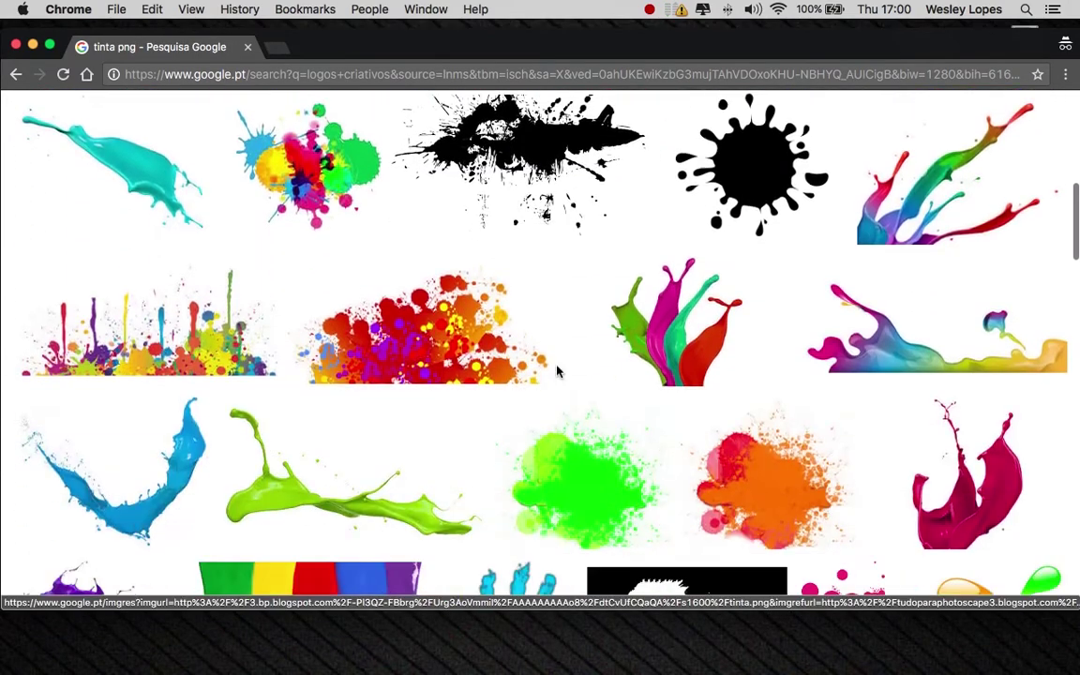
{"action": "scroll", "coordinate": [557, 373], "scroll_direction": "down", "scroll_amount": 6}
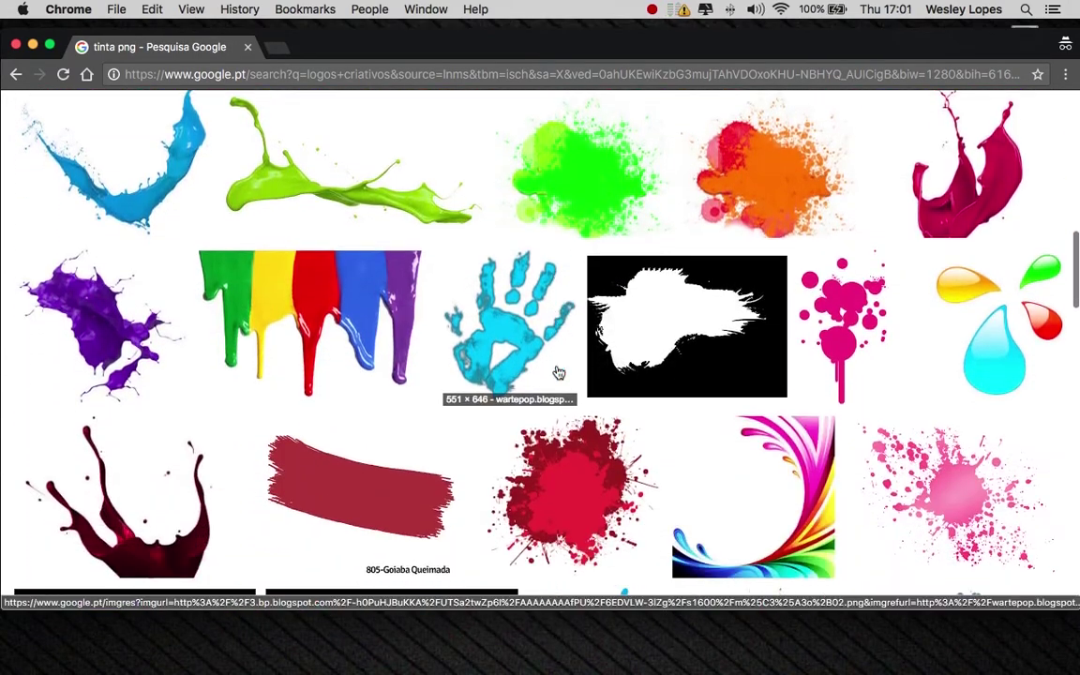
{"action": "scroll", "coordinate": [557, 373], "scroll_direction": "down", "scroll_amount": 6}
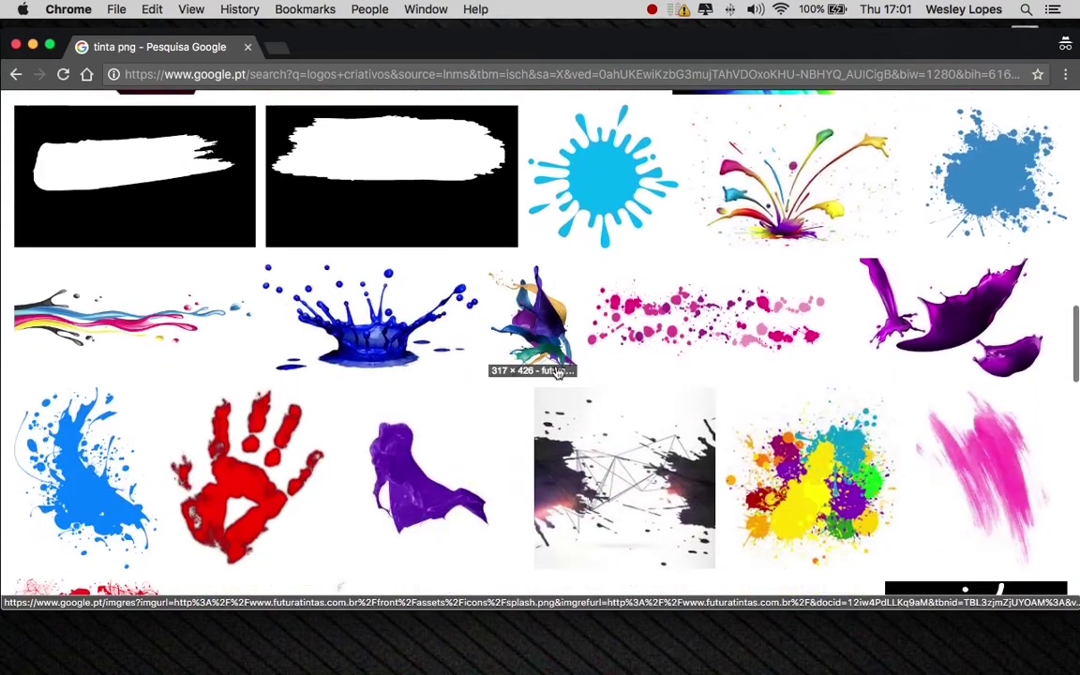
{"action": "scroll", "coordinate": [557, 373], "scroll_direction": "down", "scroll_amount": 5}
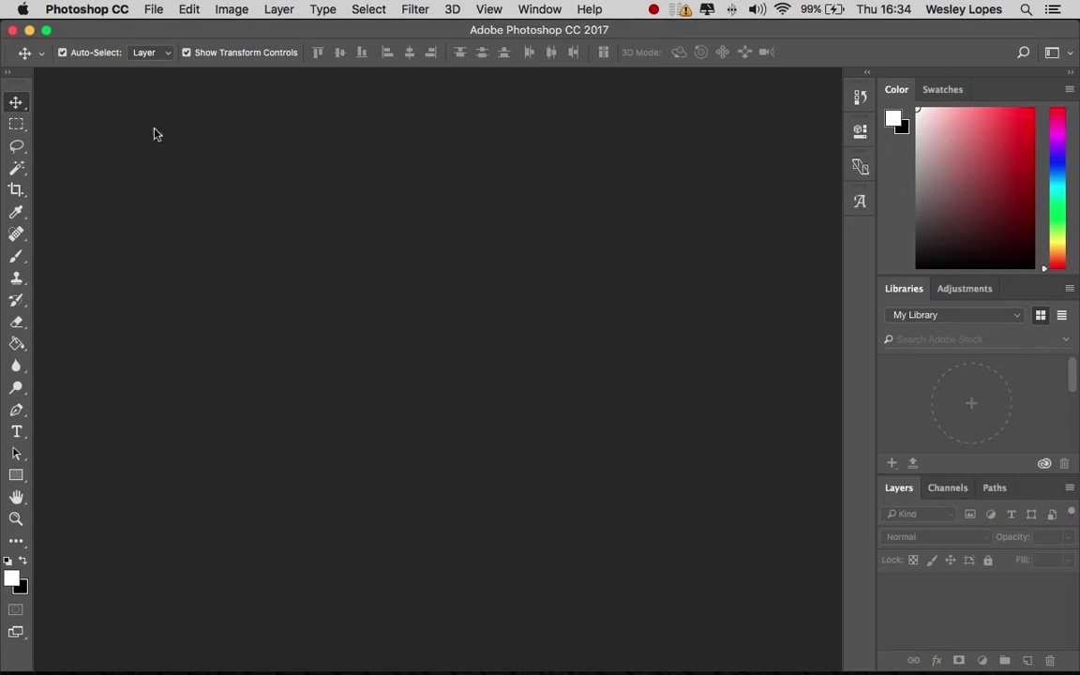
Step: Start a new document from the A4 print preset in landscape orientation, with dimensions in centimetres
{"action": "left_click", "coordinate": [152, 9]}
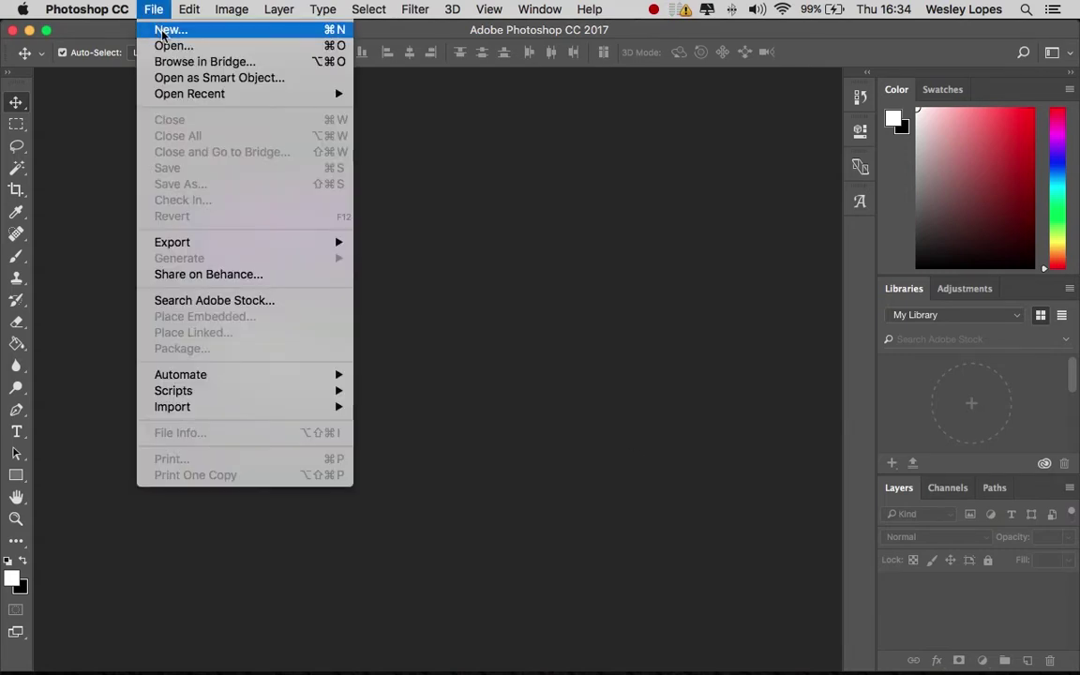
{"action": "left_click", "coordinate": [164, 31]}
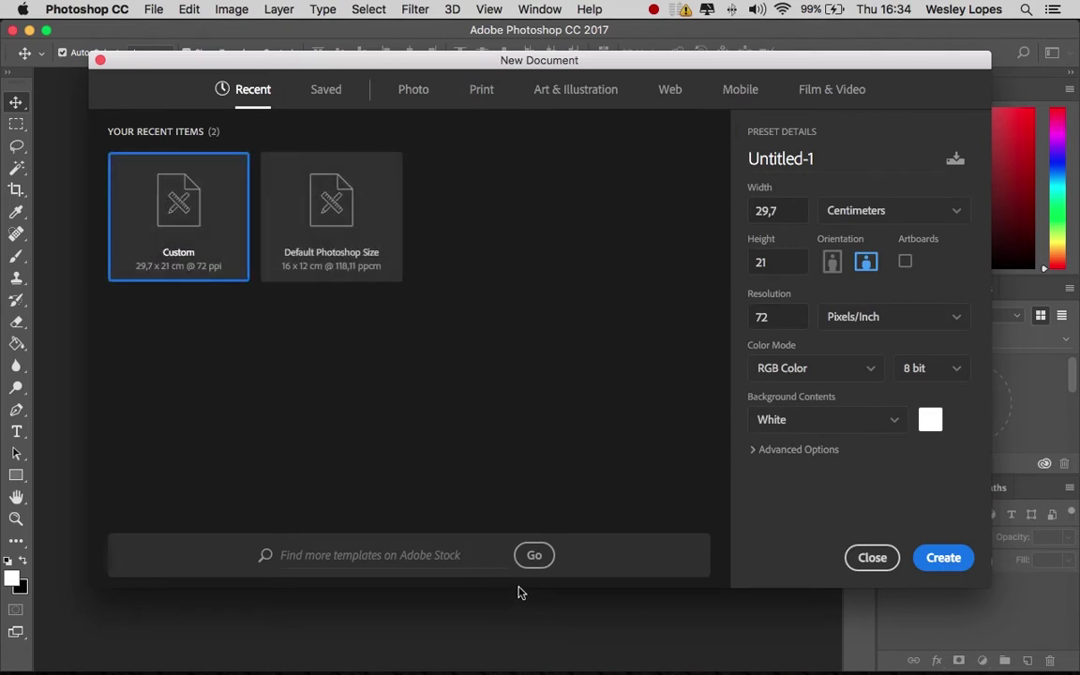
{"action": "left_click", "coordinate": [574, 94]}
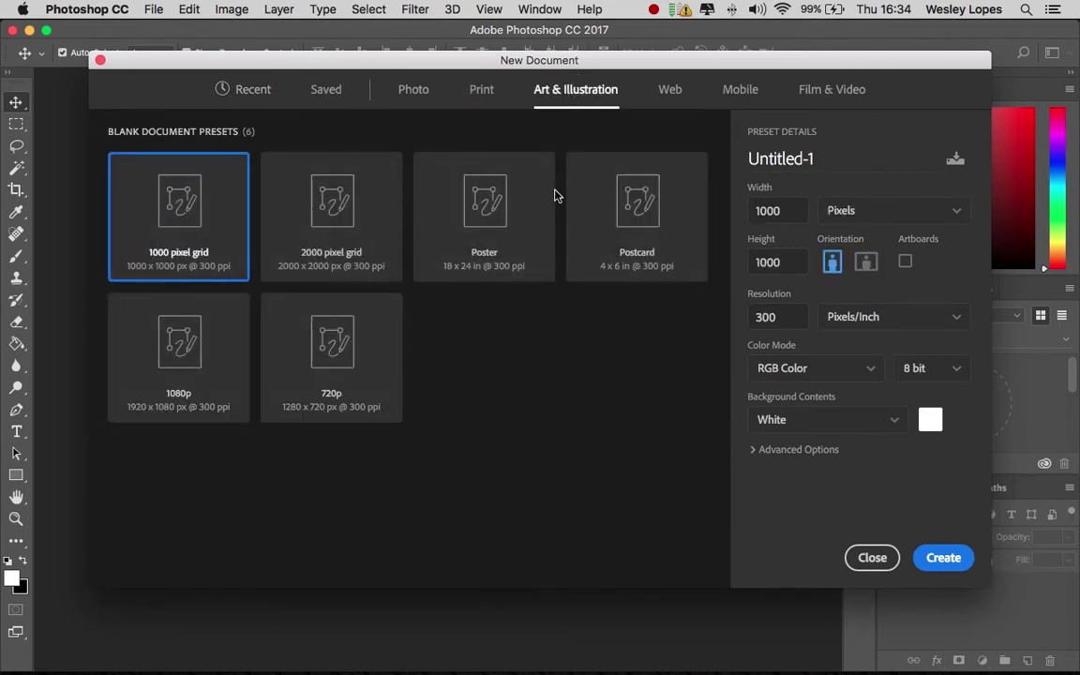
{"action": "left_click", "coordinate": [479, 89]}
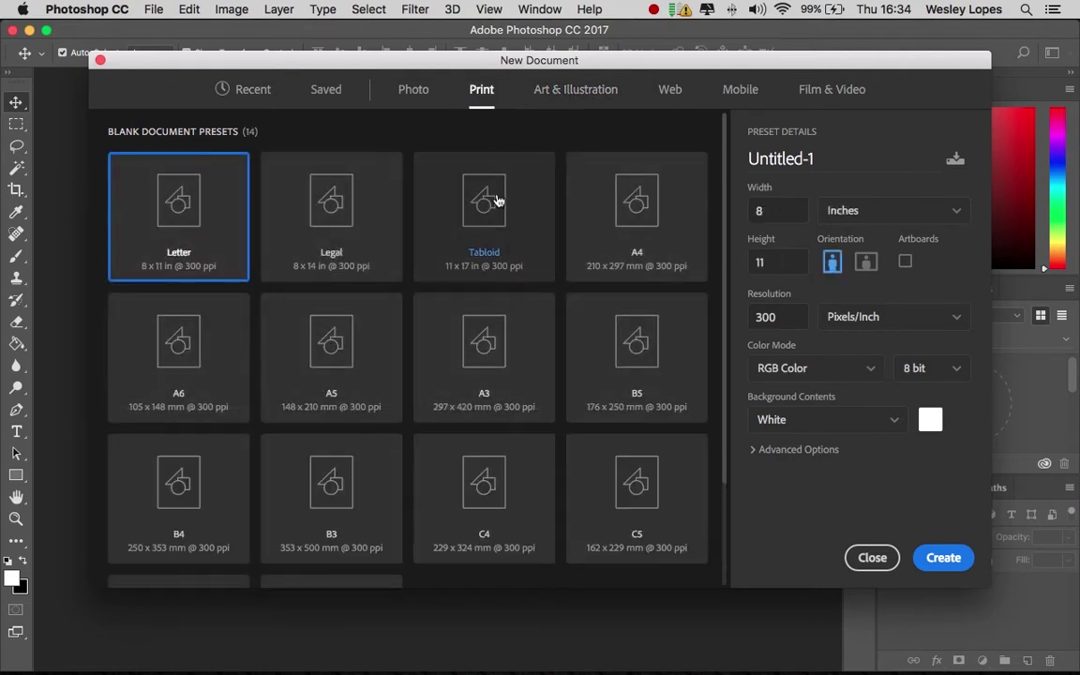
{"action": "left_click", "coordinate": [681, 234]}
{"action": "left_click", "coordinate": [866, 264]}
{"action": "left_click", "coordinate": [873, 208]}
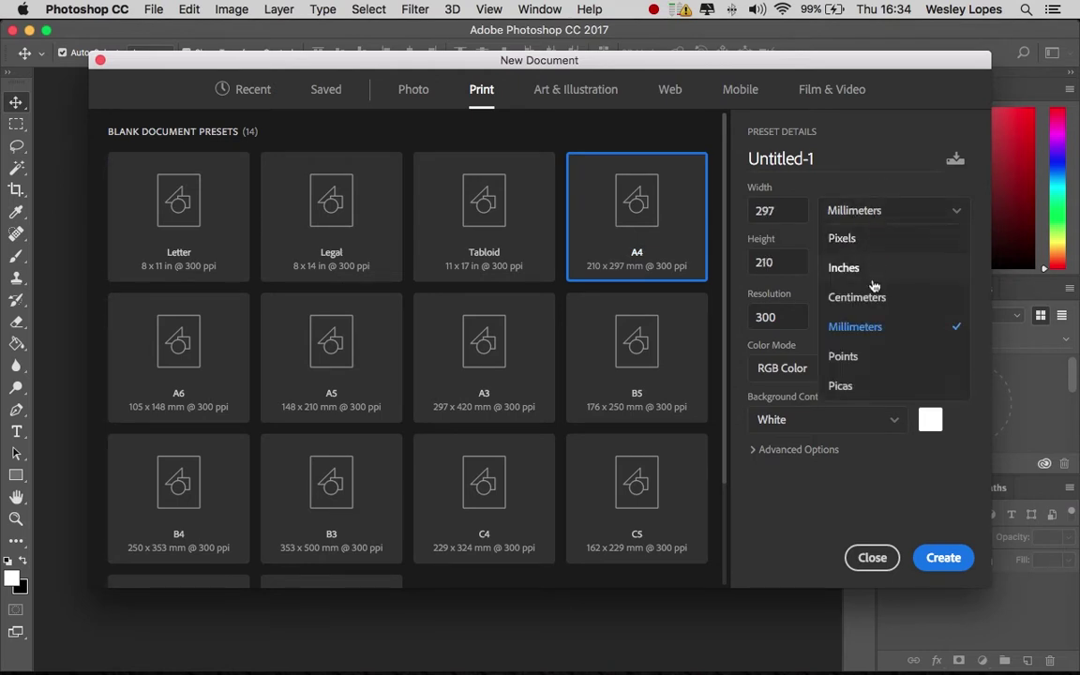
{"action": "left_click", "coordinate": [873, 297]}
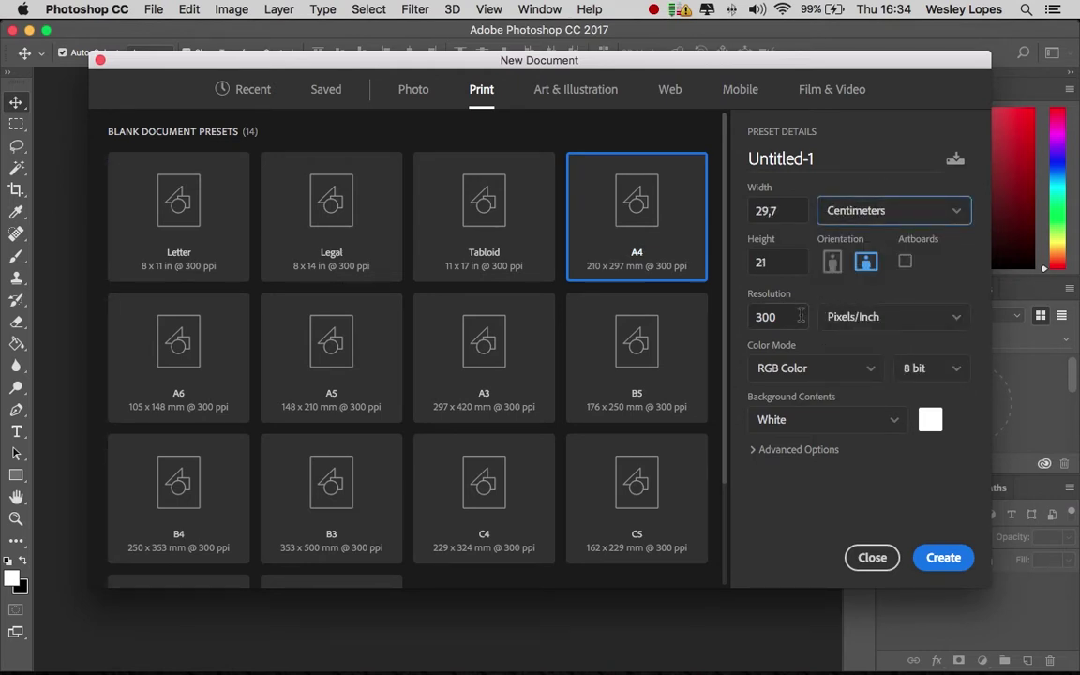
Step: Set the resolution to 300,1 pixels/inch and create the document
{"action": "left_click", "coordinate": [800, 315]}
{"action": "left_click", "coordinate": [806, 319]}
{"action": "left_click", "coordinate": [806, 321]}
{"action": "left_click", "coordinate": [853, 319]}
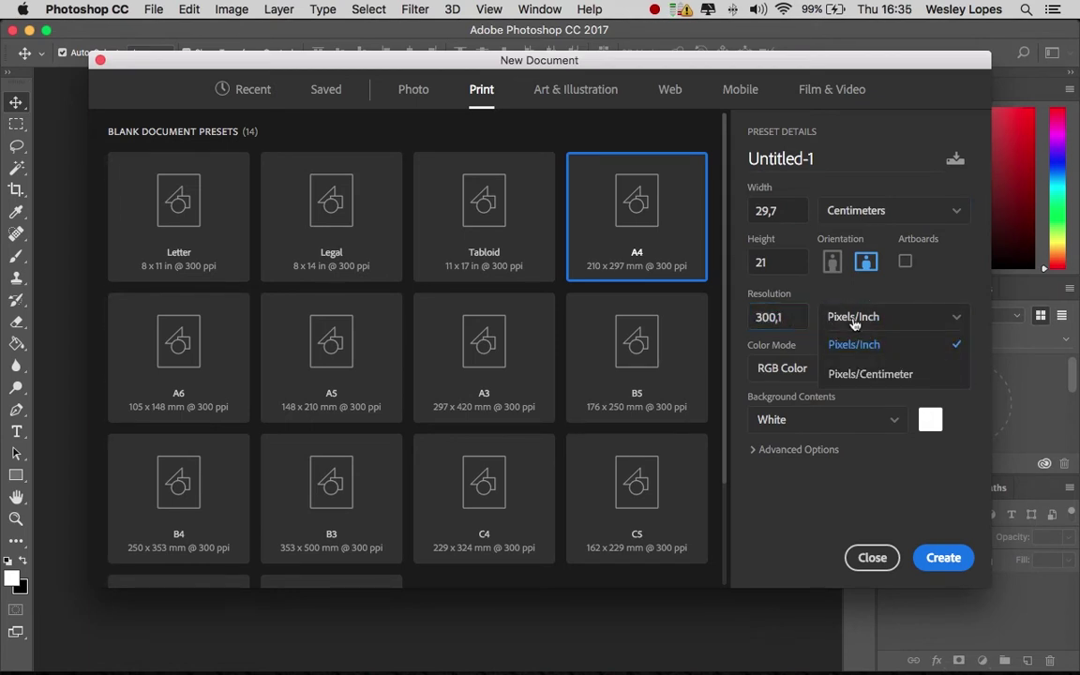
{"action": "left_click", "coordinate": [854, 344]}
{"action": "left_click", "coordinate": [947, 558]}
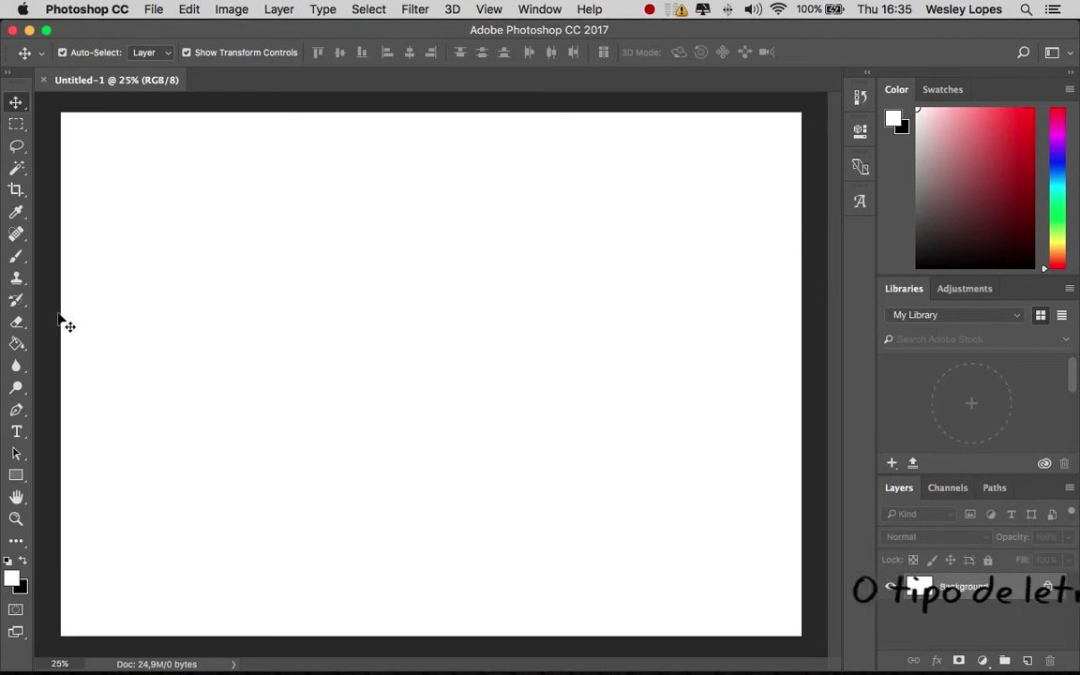
Step: Add the text "Criativide" at 48 pt on the blank canvas, slightly below the middle
{"action": "left_click", "coordinate": [16, 431]}
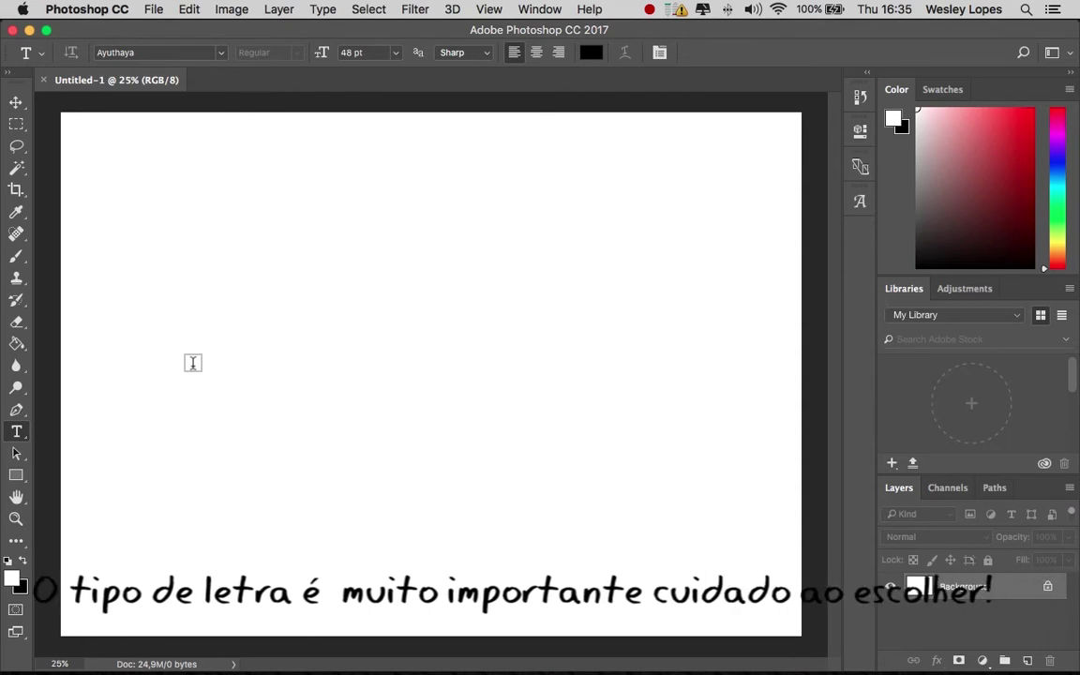
{"action": "left_click", "coordinate": [192, 363]}
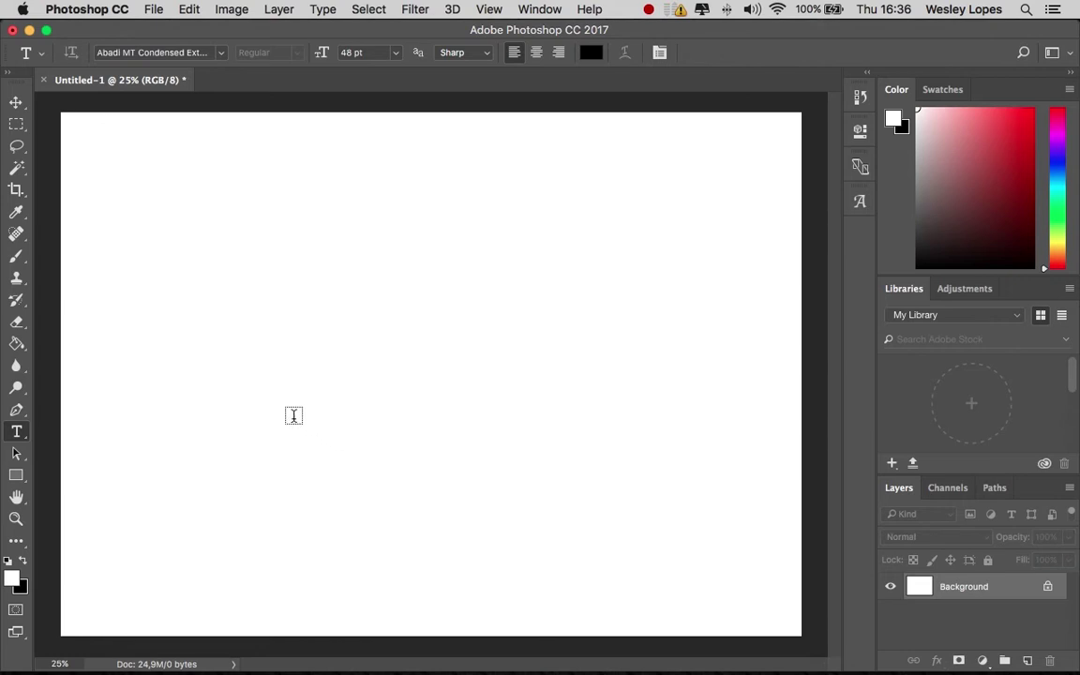
{"action": "left_click", "coordinate": [265, 401]}
{"action": "type", "text": "Criat "}
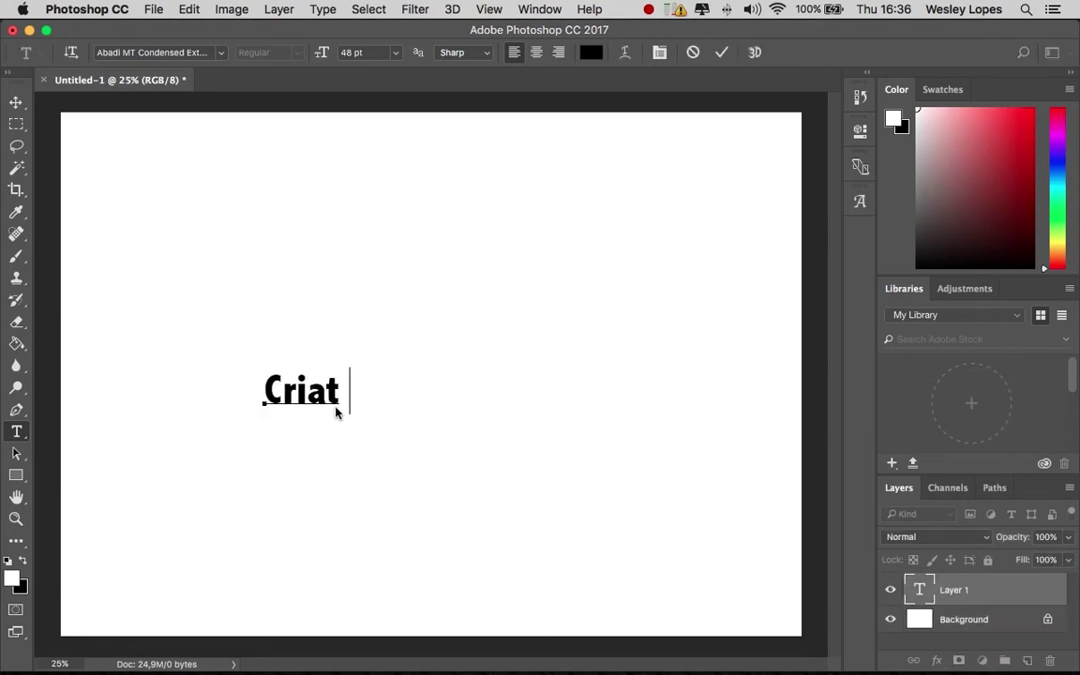
{"action": "type", "text": "vide"}
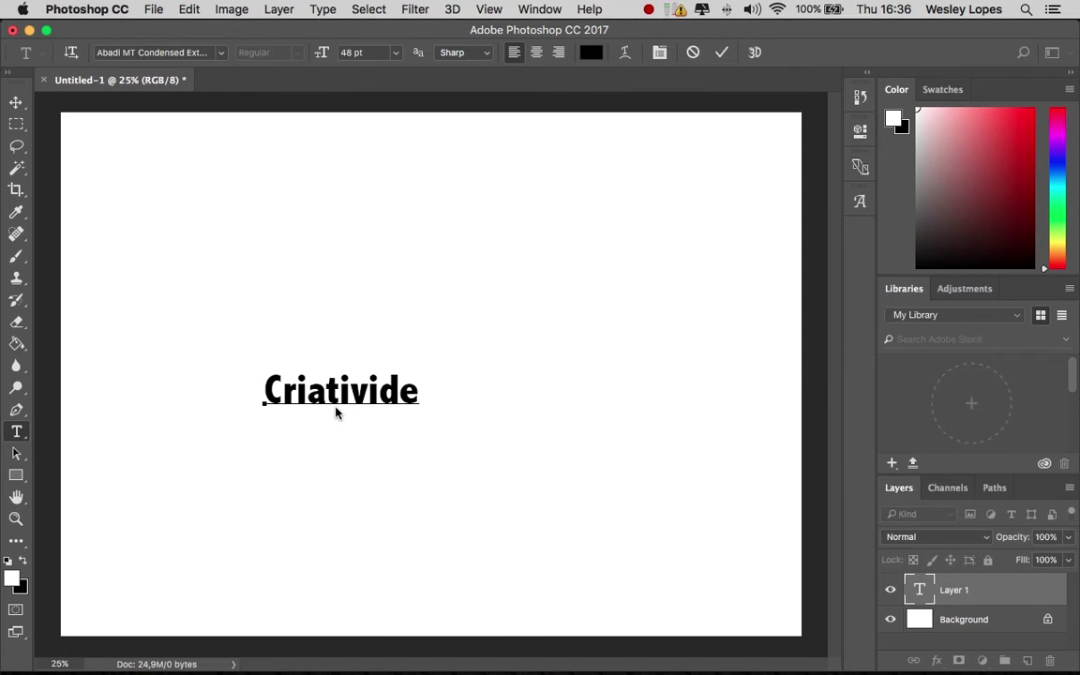
Step: Try the fonts Apple Chancery and Glascow on the whole word "Criativide"
{"action": "left_click_drag", "start_coordinate": [267, 394], "coordinate": [470, 392]}
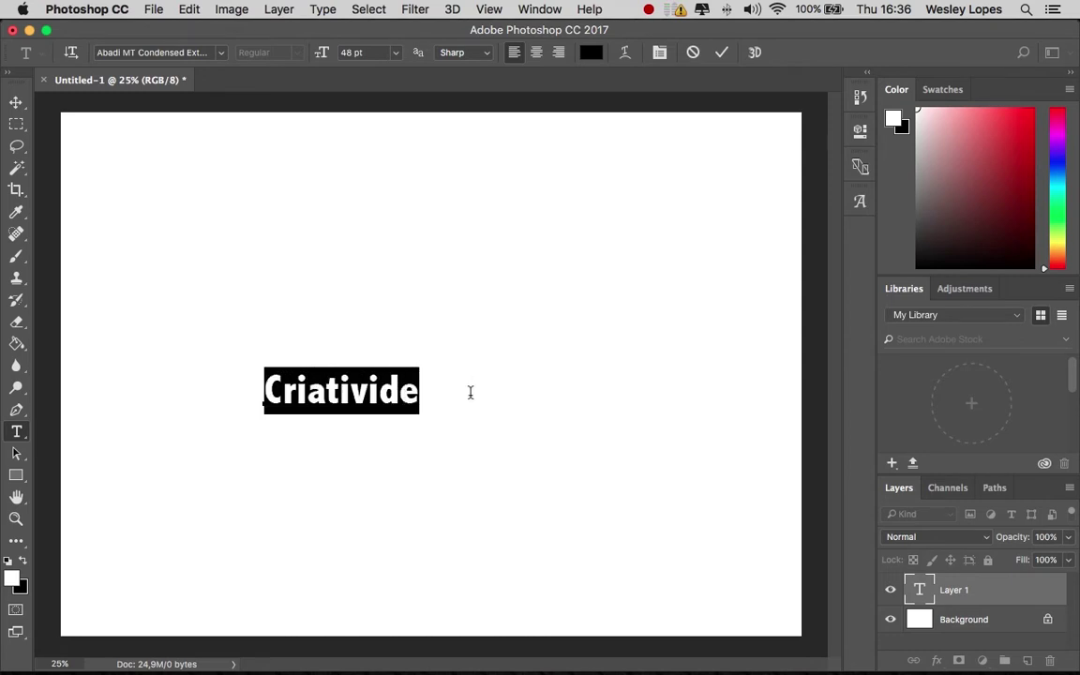
{"action": "left_click", "coordinate": [221, 54]}
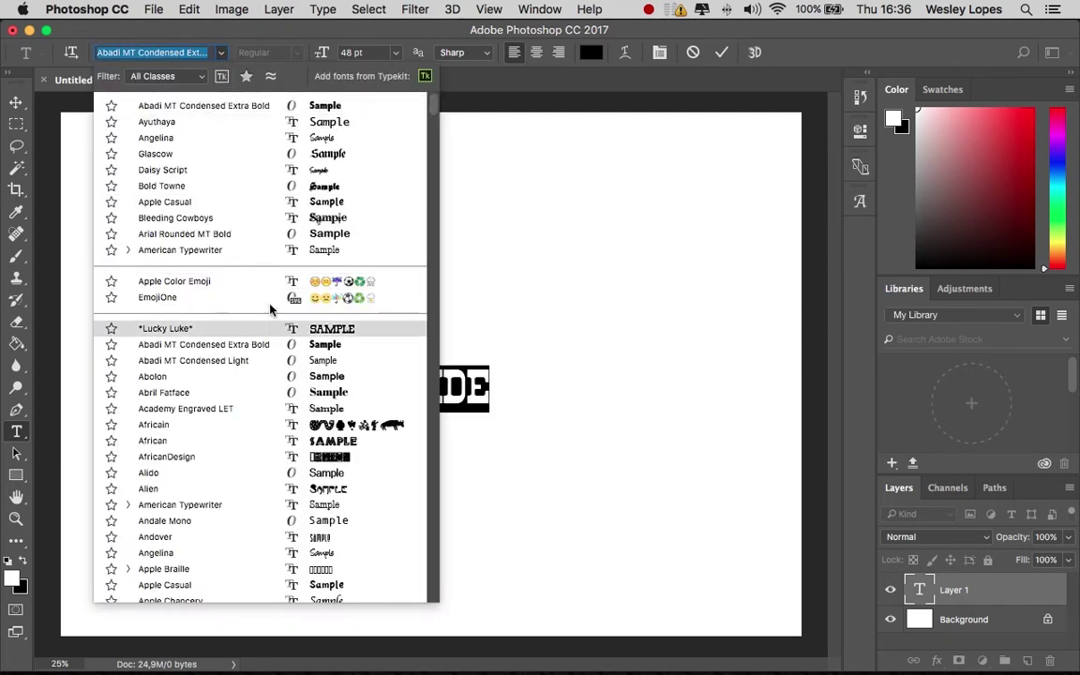
{"action": "scroll", "coordinate": [265, 303], "scroll_direction": "down", "scroll_amount": 10}
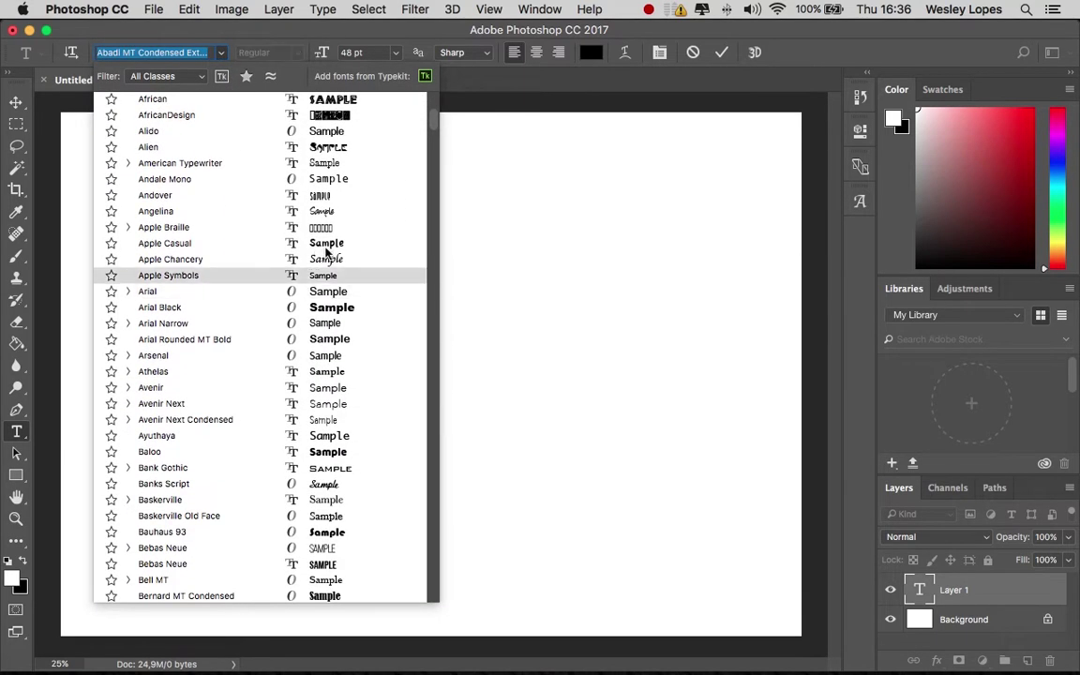
{"action": "left_click", "coordinate": [327, 261]}
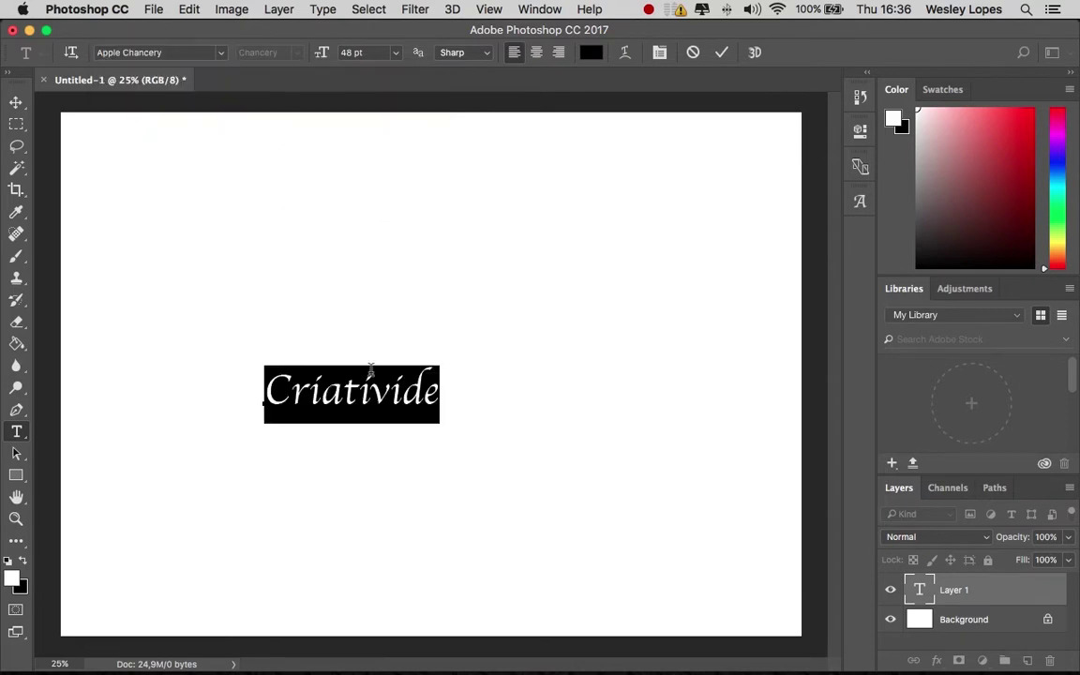
{"action": "left_click", "coordinate": [370, 373]}
{"action": "left_click_drag", "start_coordinate": [437, 391], "coordinate": [162, 368]}
{"action": "left_click", "coordinate": [221, 53]}
{"action": "left_click", "coordinate": [284, 175]}
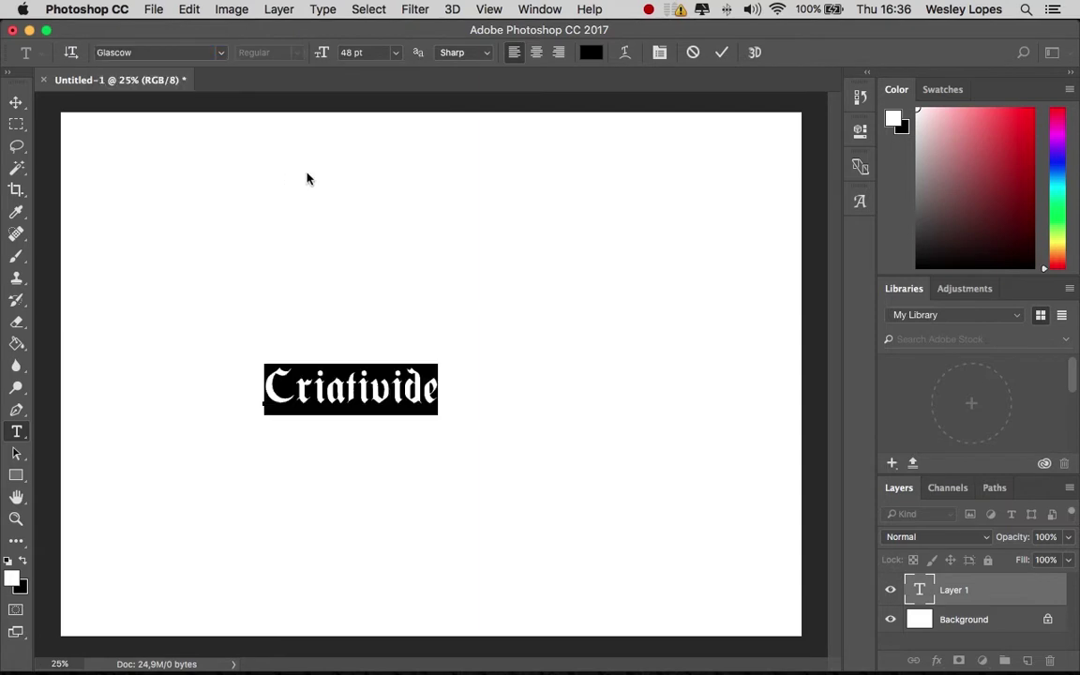
Step: Change the font of the word "Criativide" to Ayuthaya
{"action": "left_click", "coordinate": [223, 54]}
{"action": "scroll", "coordinate": [300, 142], "scroll_direction": "down", "scroll_amount": 1}
{"action": "scroll", "coordinate": [300, 145], "scroll_direction": "up", "scroll_amount": 1}
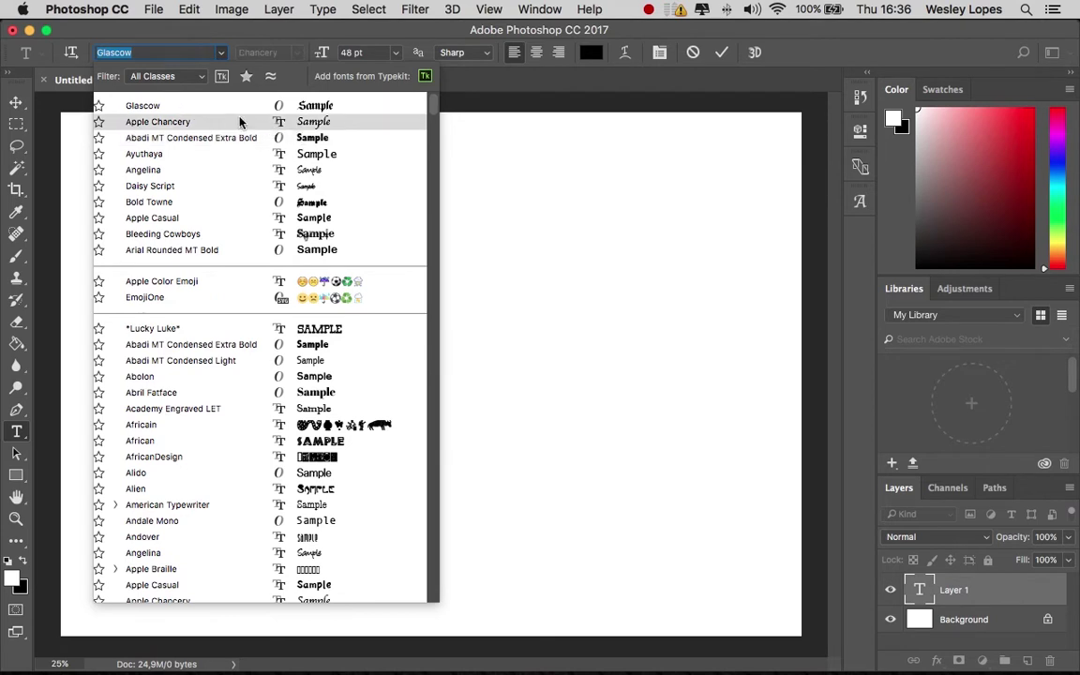
{"action": "left_click", "coordinate": [210, 154]}
{"action": "left_click", "coordinate": [397, 388]}
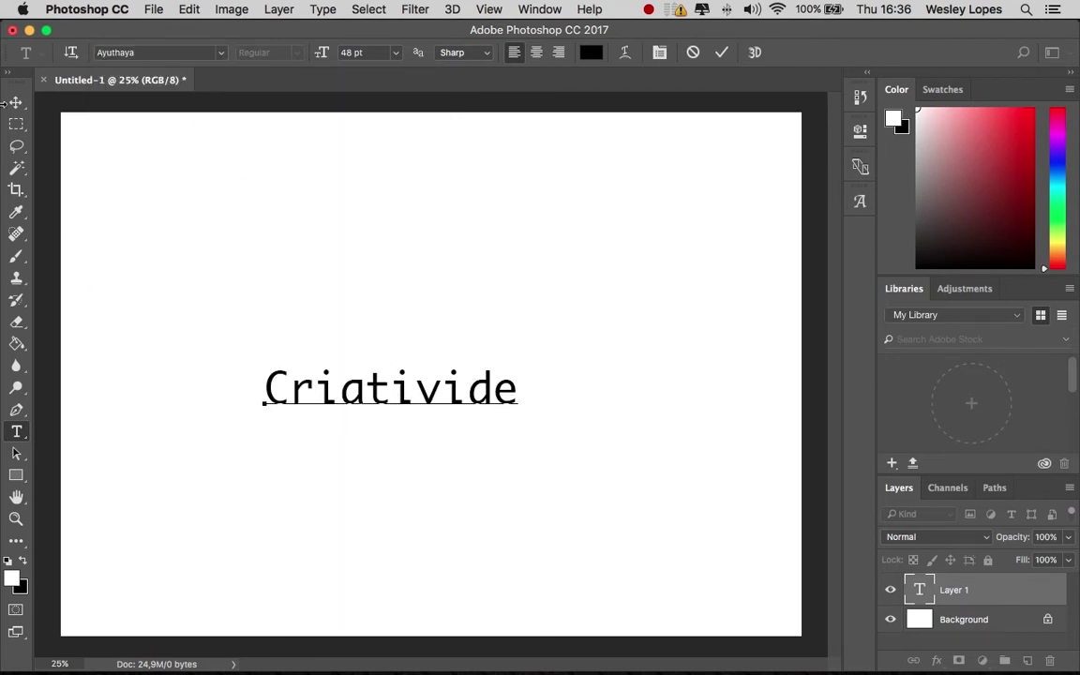
Step: Scale the "Criativide" text proportionally to about 154.5% and move it to the horizontal centre of the canvas's lower half
{"action": "left_click", "coordinate": [16, 101]}
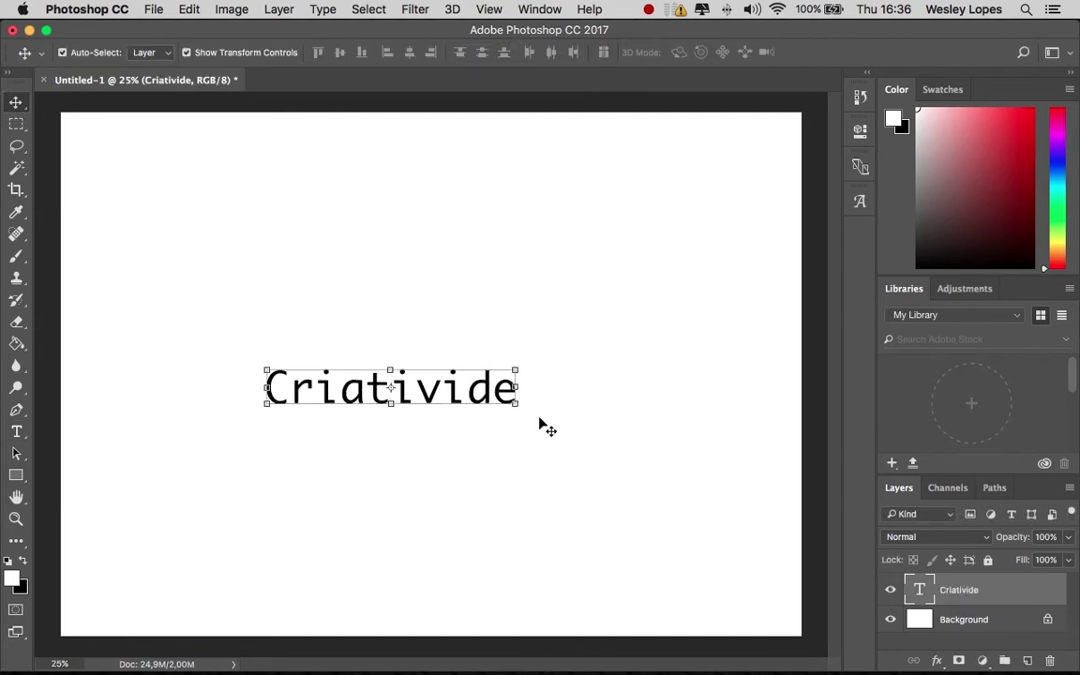
{"action": "left_click_drag", "start_coordinate": [515, 403], "coordinate": [597, 447]}
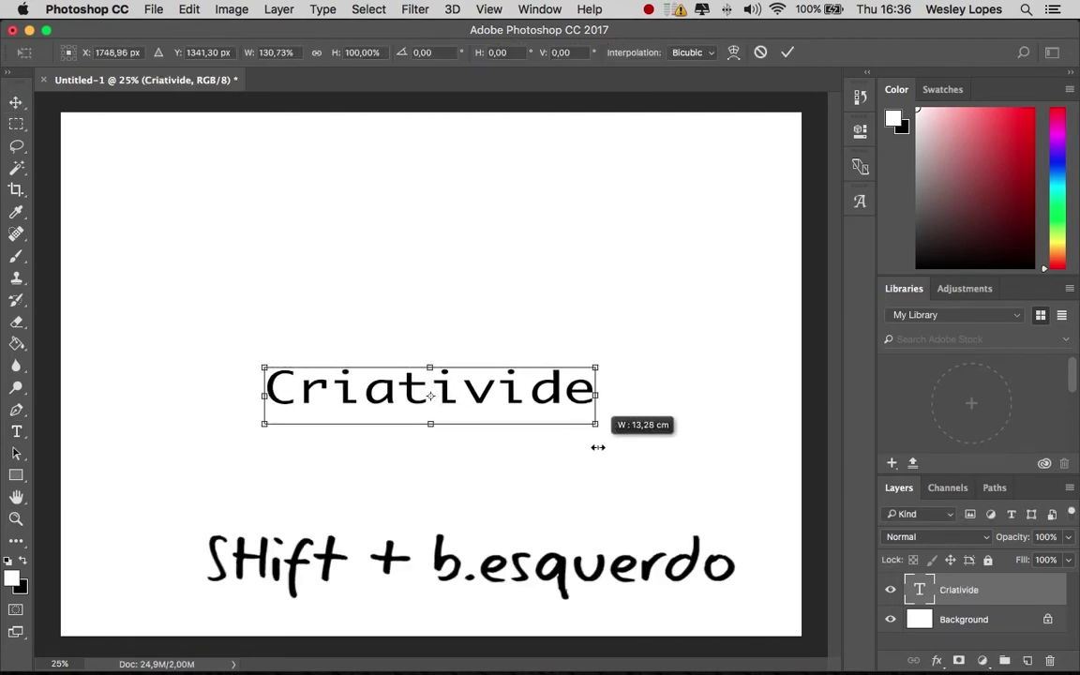
{"action": "key", "text": "super+z"}
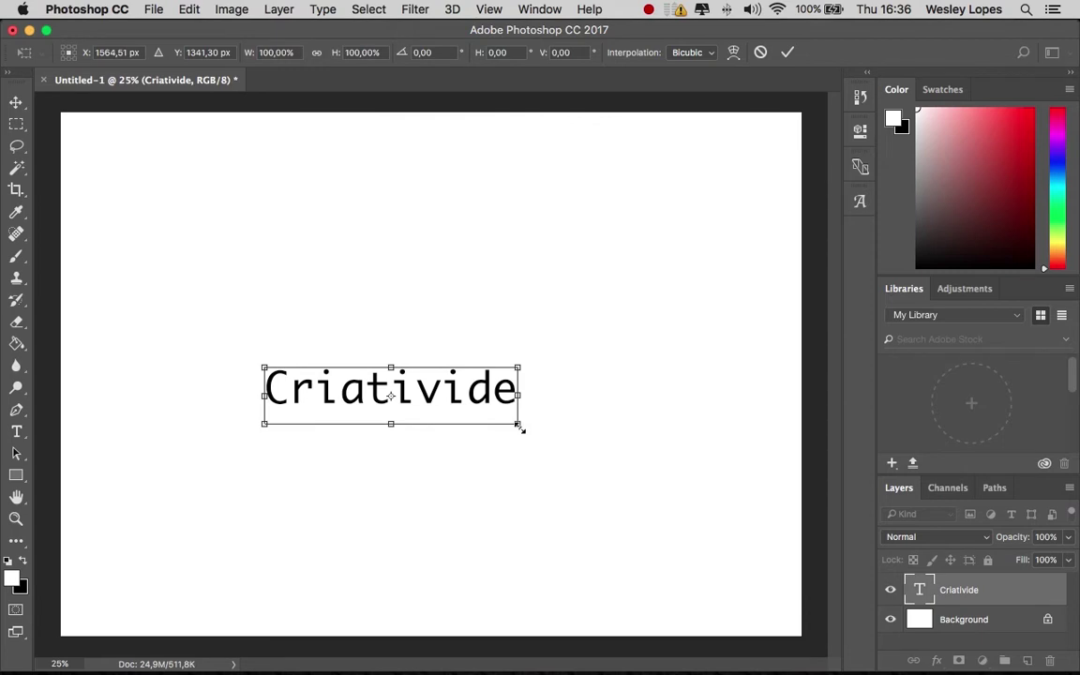
{"action": "left_click_drag", "start_coordinate": [520, 428], "coordinate": [640, 541]}
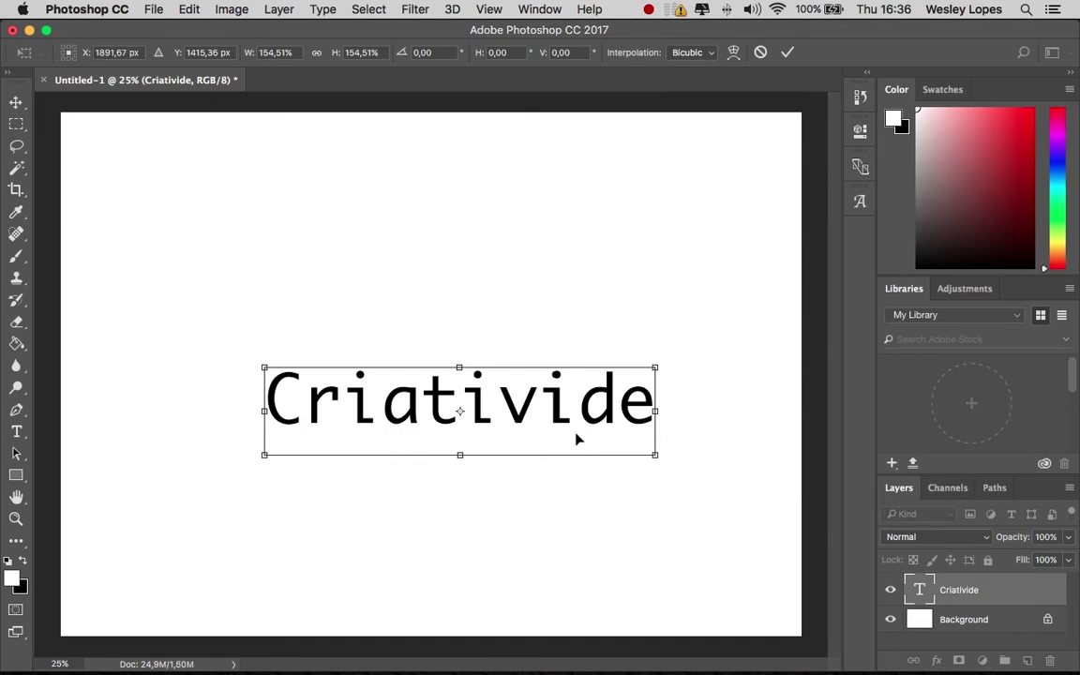
{"action": "key", "text": "Return"}
{"action": "left_click_drag", "start_coordinate": [556, 417], "coordinate": [528, 469]}
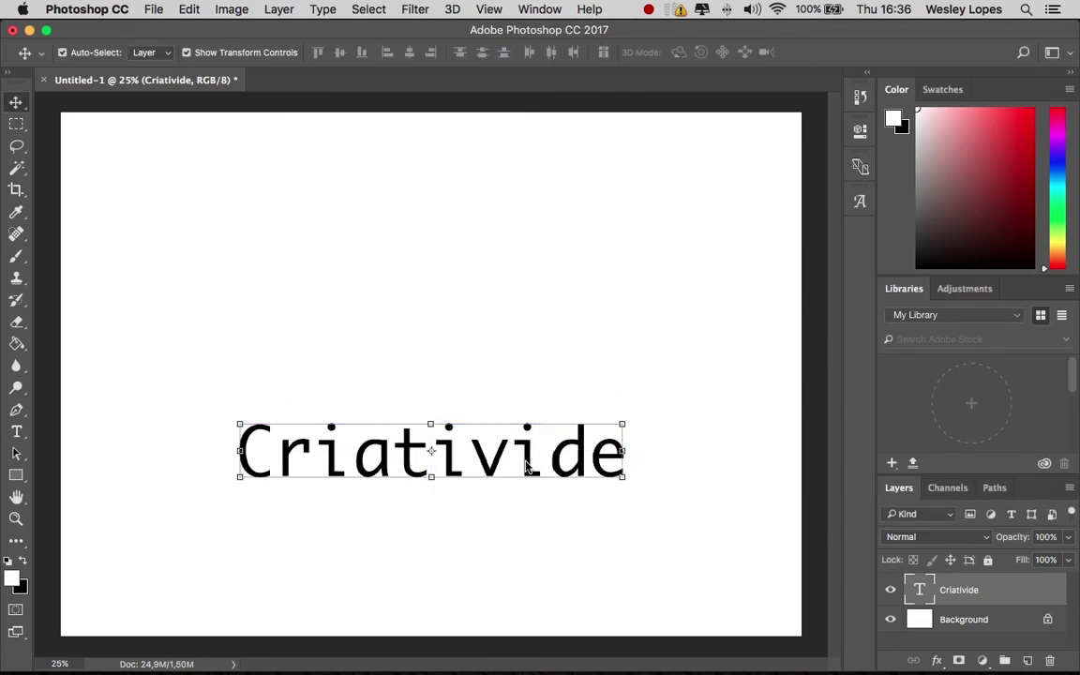
{"action": "key", "text": "super+t"}
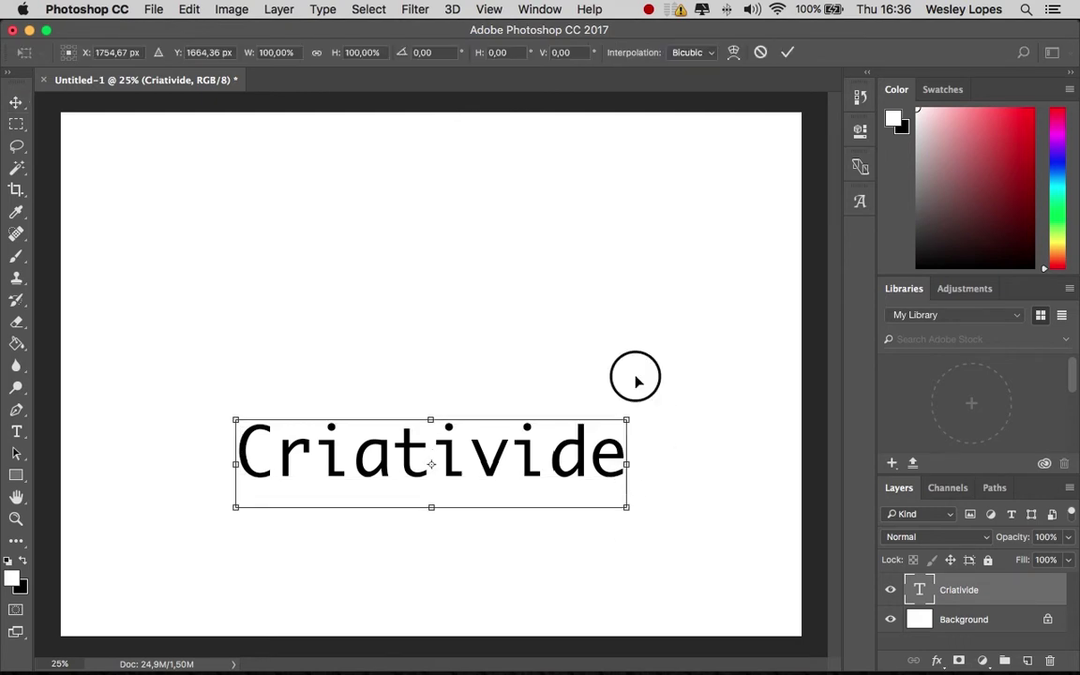
{"action": "key", "text": "Return"}
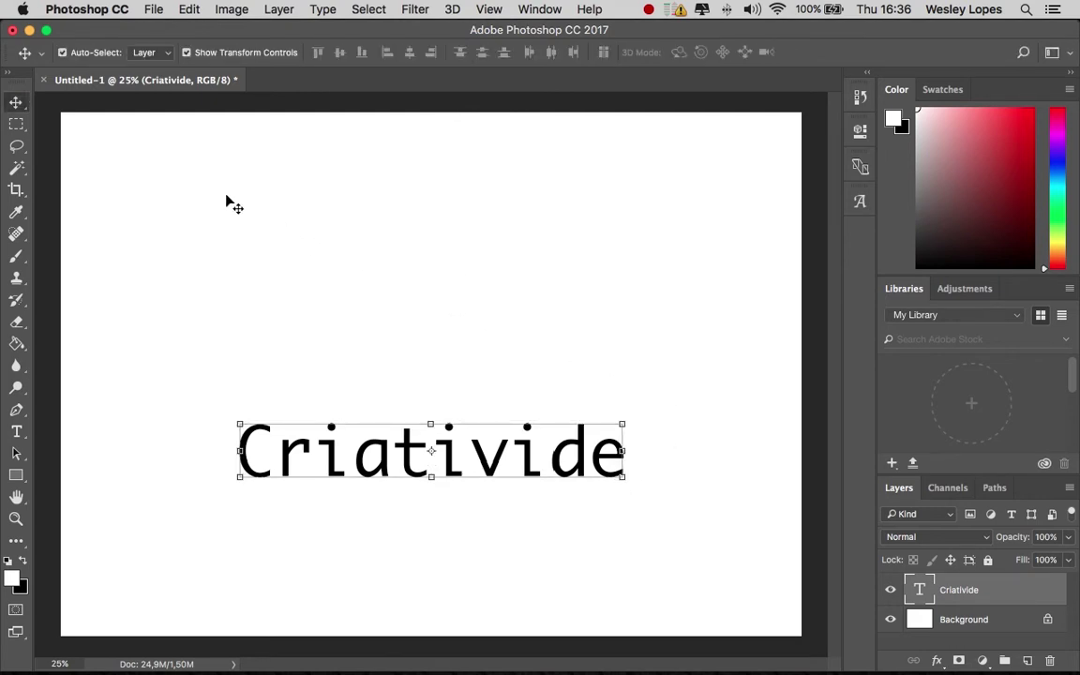
Step: Place brain_icon.png from the Desktop as a linked file in the canvas
{"action": "left_click", "coordinate": [282, 230]}
{"action": "left_click", "coordinate": [151, 8]}
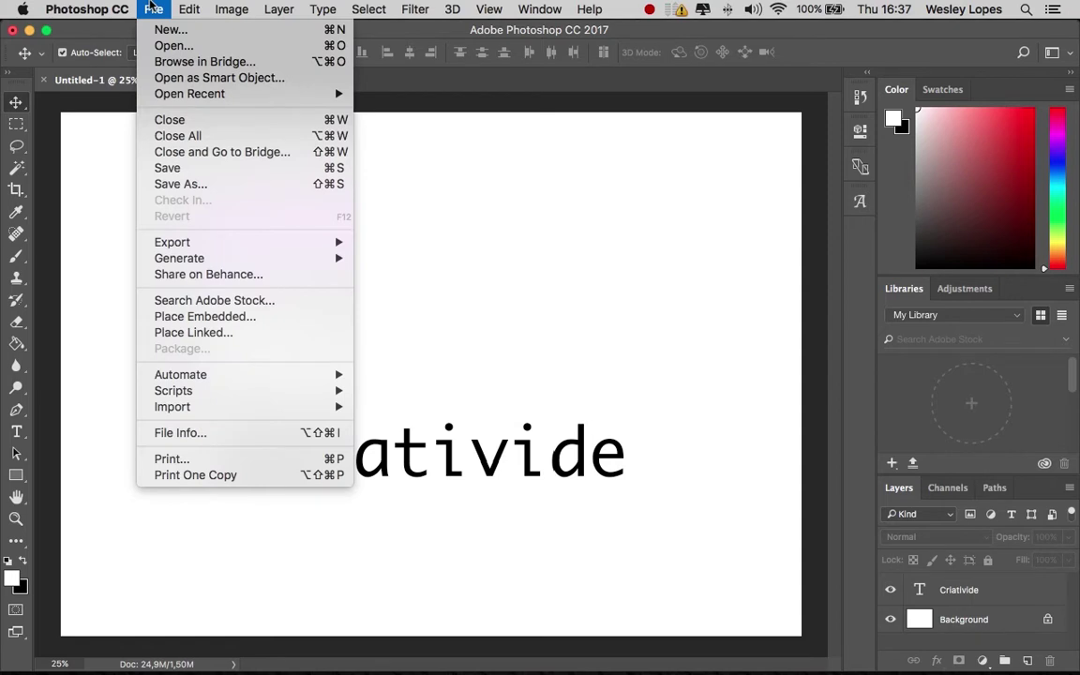
{"action": "left_click", "coordinate": [199, 333]}
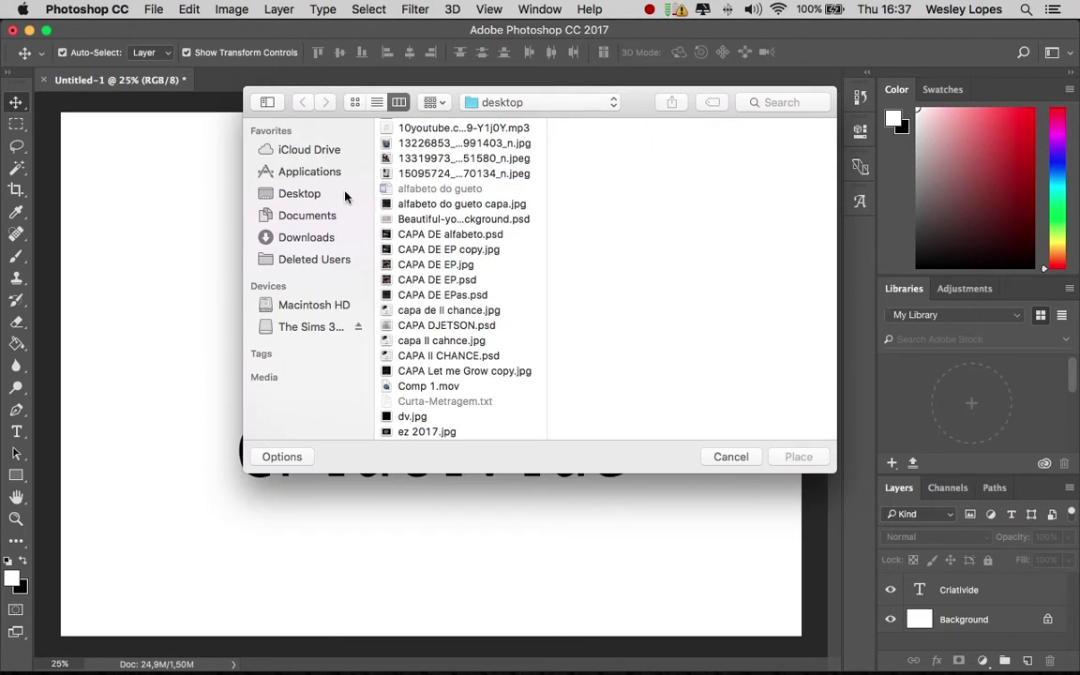
{"action": "left_click", "coordinate": [333, 193]}
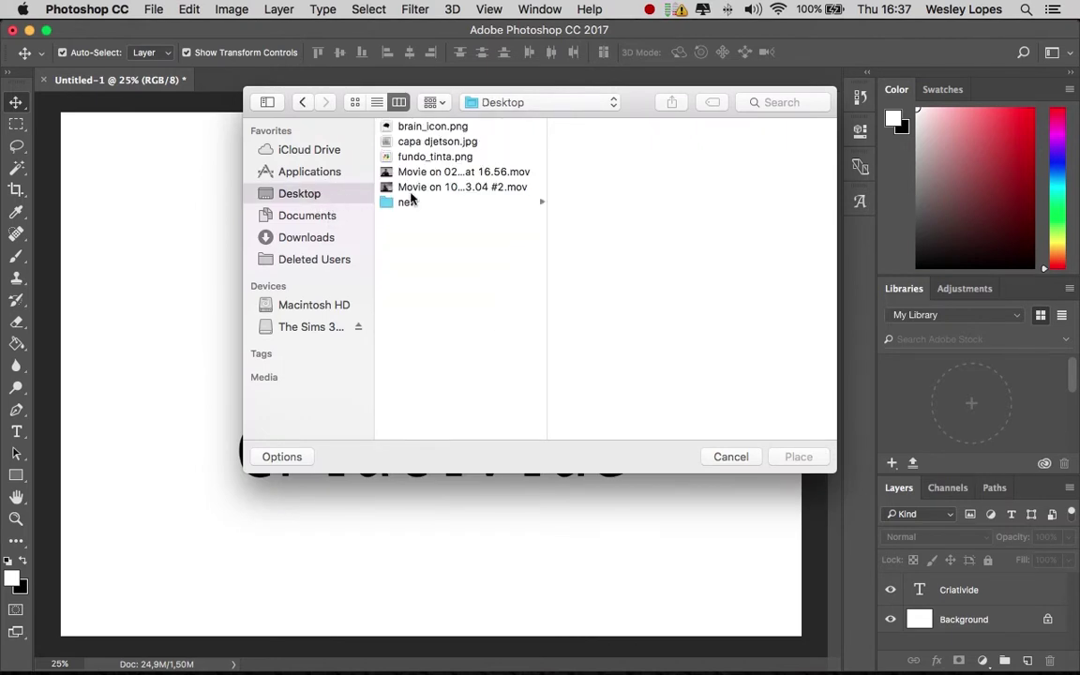
{"action": "left_click", "coordinate": [424, 127]}
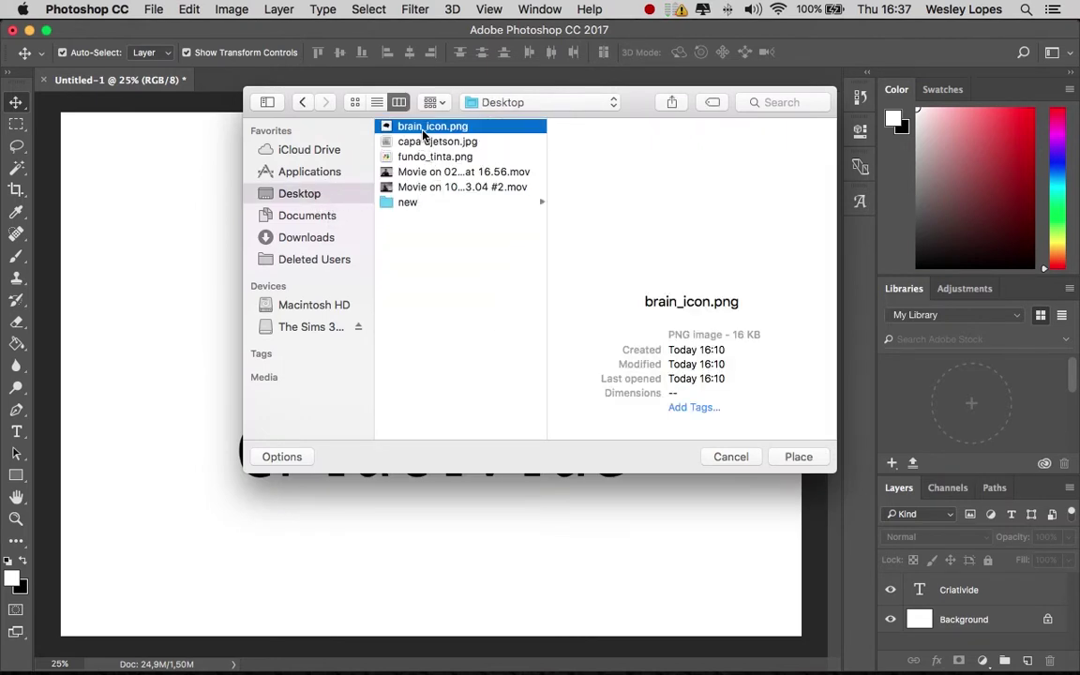
{"action": "left_click", "coordinate": [798, 457]}
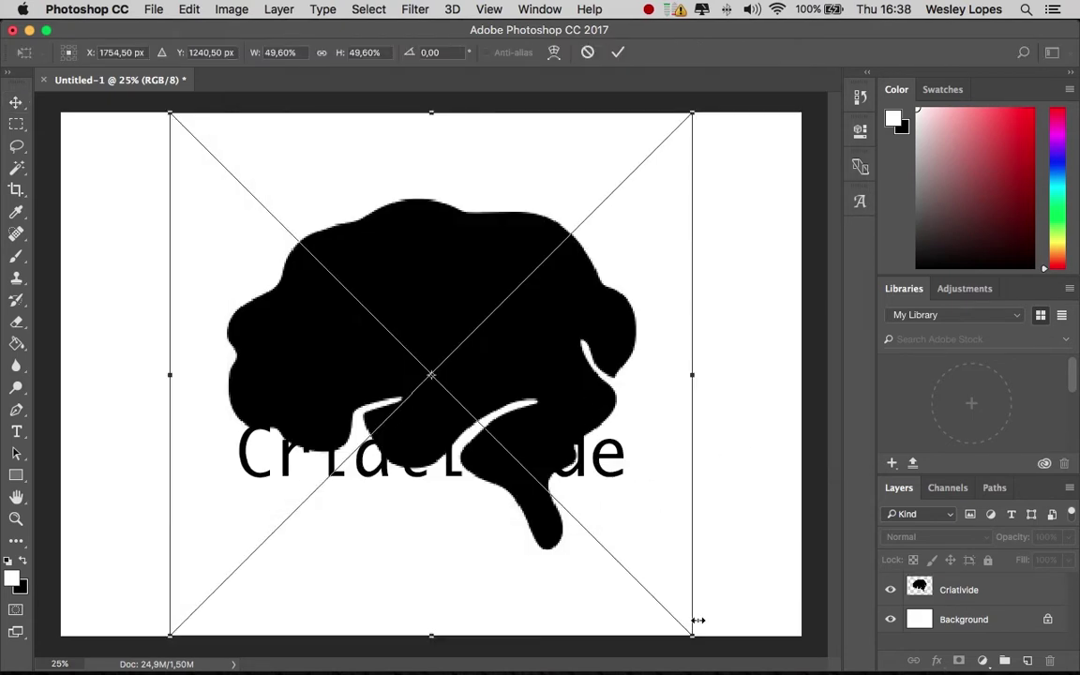
Step: Scale the brain icon down to roughly half its placed size and centre it directly above the "Criativide" text
{"action": "left_click_drag", "start_coordinate": [691, 634], "coordinate": [522, 427]}
{"action": "key", "text": "Return"}
{"action": "left_click_drag", "start_coordinate": [394, 256], "coordinate": [495, 287]}
{"action": "left_click", "coordinate": [635, 311]}
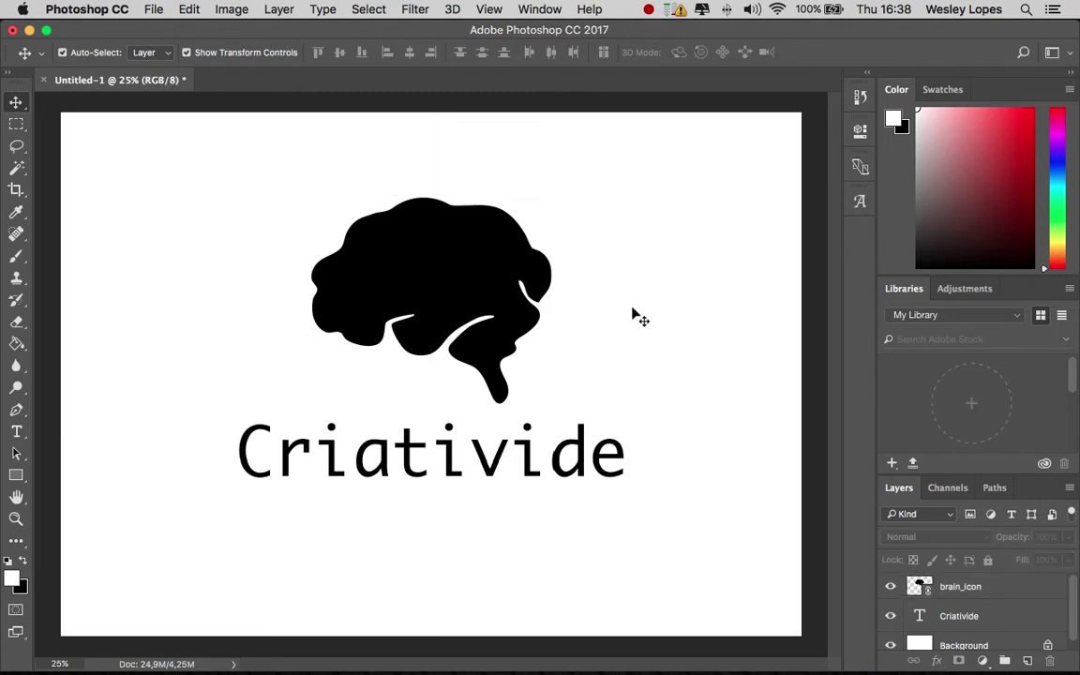
Step: Open the source image of the linked brain_icon layer for editing
{"action": "left_click", "coordinate": [532, 272]}
{"action": "double_click", "coordinate": [919, 591]}
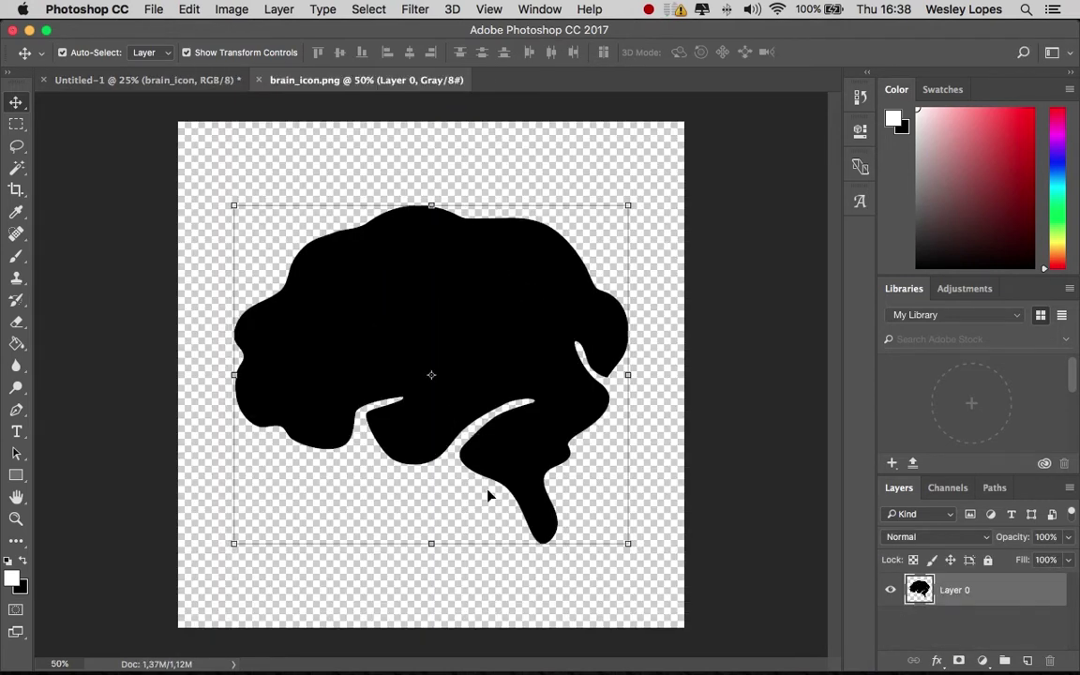
{"action": "left_click", "coordinate": [462, 569]}
Step: Open fundo_tinta.png from the Desktop as a separate document
{"action": "left_click", "coordinate": [156, 10]}
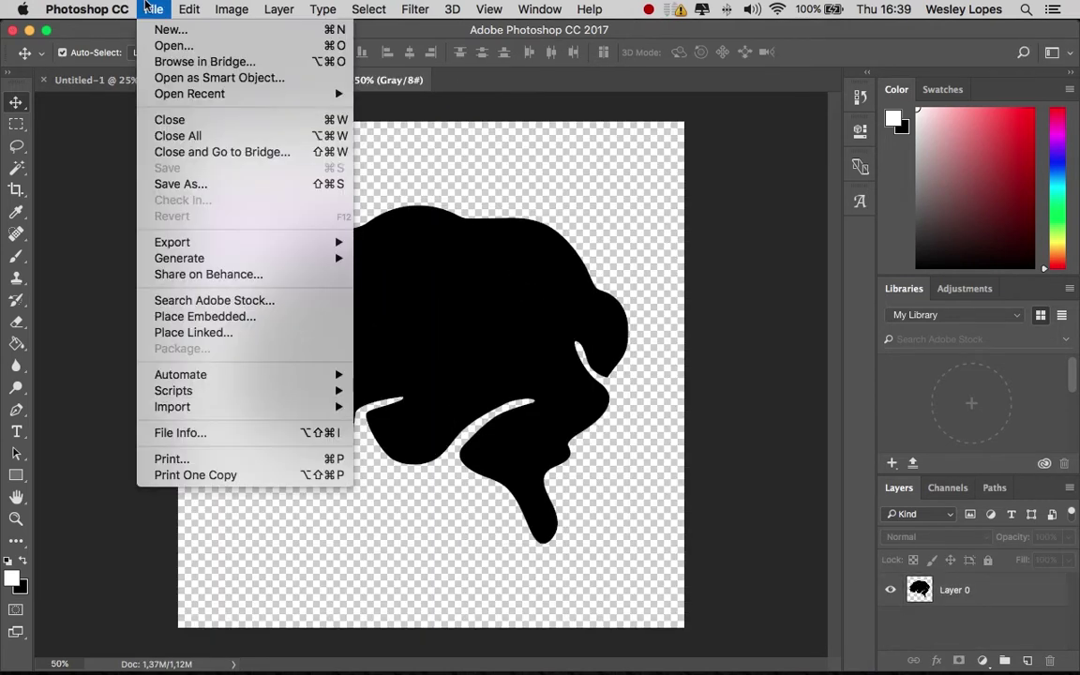
{"action": "left_click", "coordinate": [174, 45]}
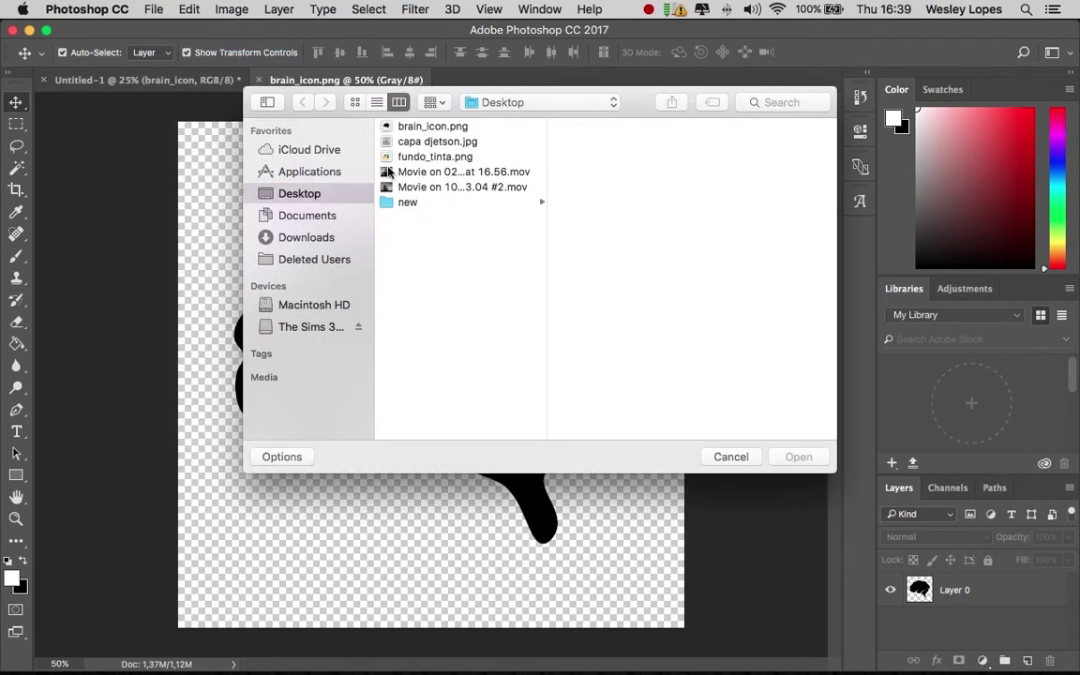
{"action": "left_click", "coordinate": [447, 156]}
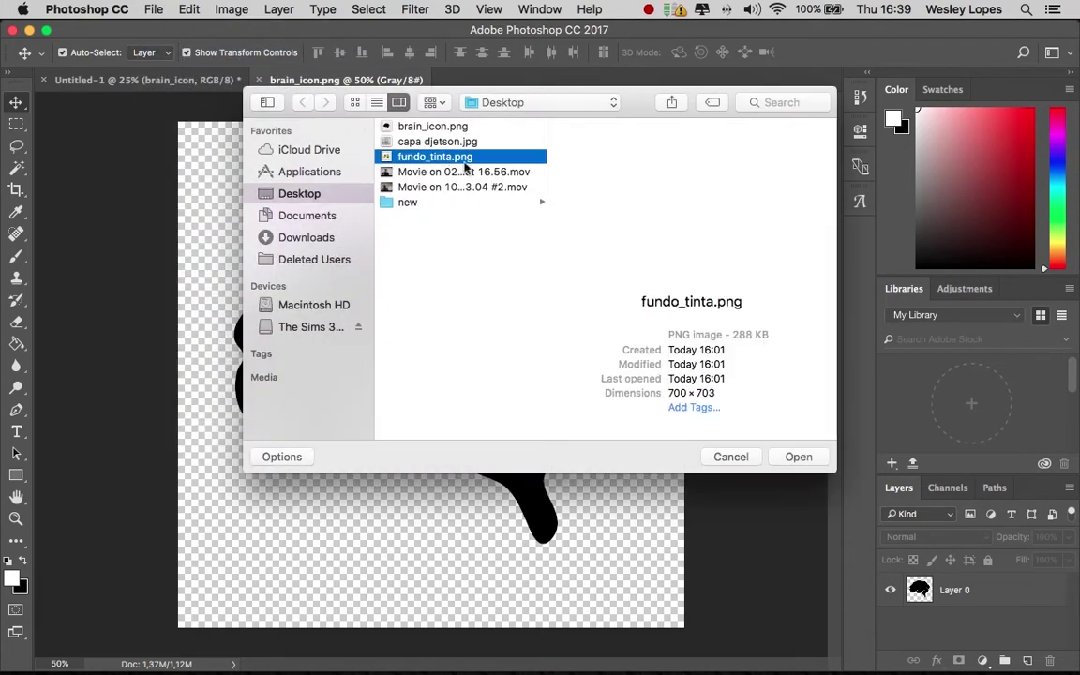
{"action": "left_click", "coordinate": [818, 458]}
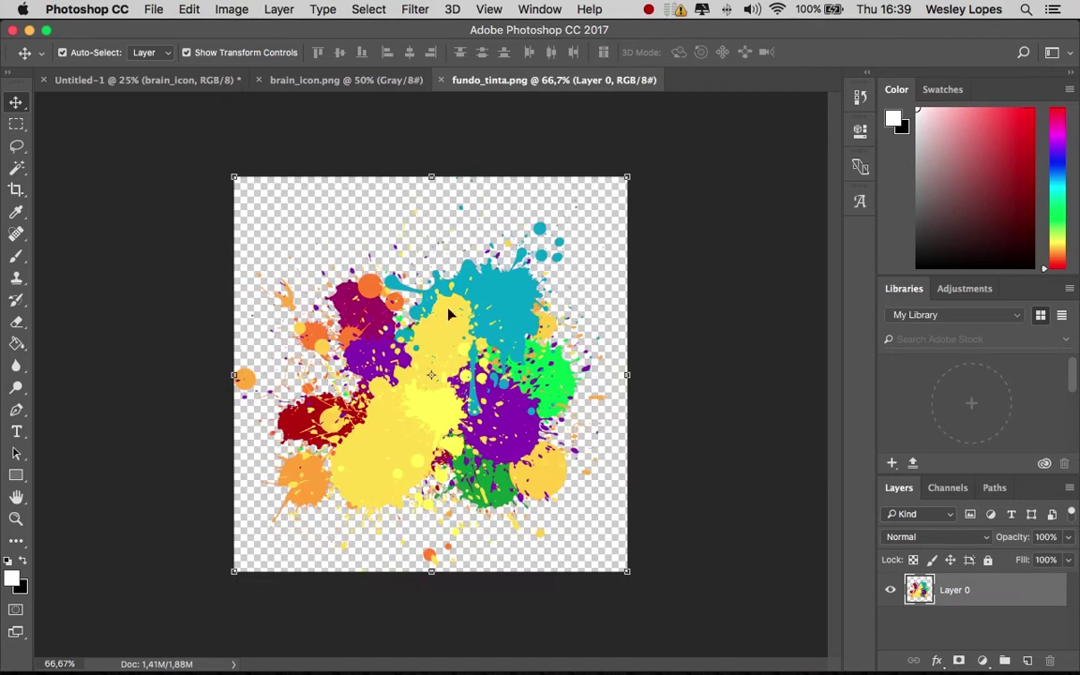
Step: Copy the black brain from brain_icon.png into fundo_tinta.png and scale it down over the splashes just right of centre
{"action": "left_click", "coordinate": [315, 79]}
{"action": "left_click_drag", "start_coordinate": [436, 351], "coordinate": [480, 350]}
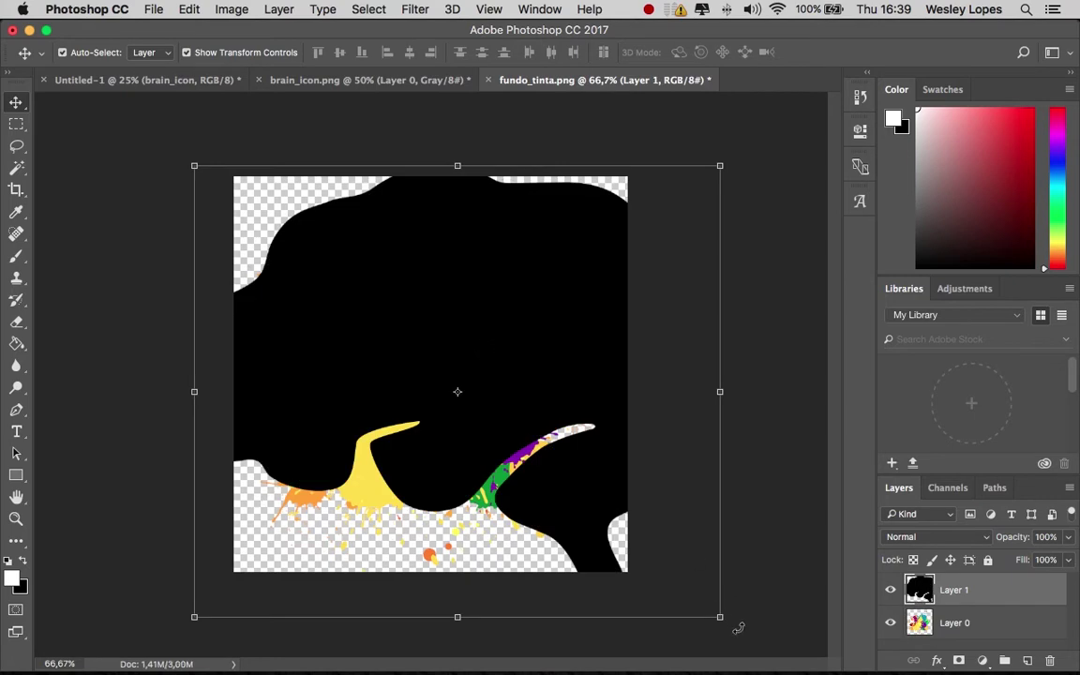
{"action": "left_click_drag", "start_coordinate": [720, 617], "coordinate": [416, 357]}
{"action": "left_click_drag", "start_coordinate": [345, 228], "coordinate": [478, 361]}
{"action": "left_click_drag", "start_coordinate": [549, 498], "coordinate": [471, 423]}
{"action": "left_click_drag", "start_coordinate": [428, 367], "coordinate": [498, 399]}
{"action": "left_click_drag", "start_coordinate": [541, 451], "coordinate": [555, 463]}
{"action": "mouse_move", "coordinate": [508, 388]}
{"action": "left_mouse_down"}
{"action": "mouse_move", "coordinate": [494, 404]}
{"action": "mouse_move", "coordinate": [503, 378]}
{"action": "left_mouse_up"}
{"action": "key", "text": "Return"}
{"action": "left_click", "coordinate": [610, 380]}
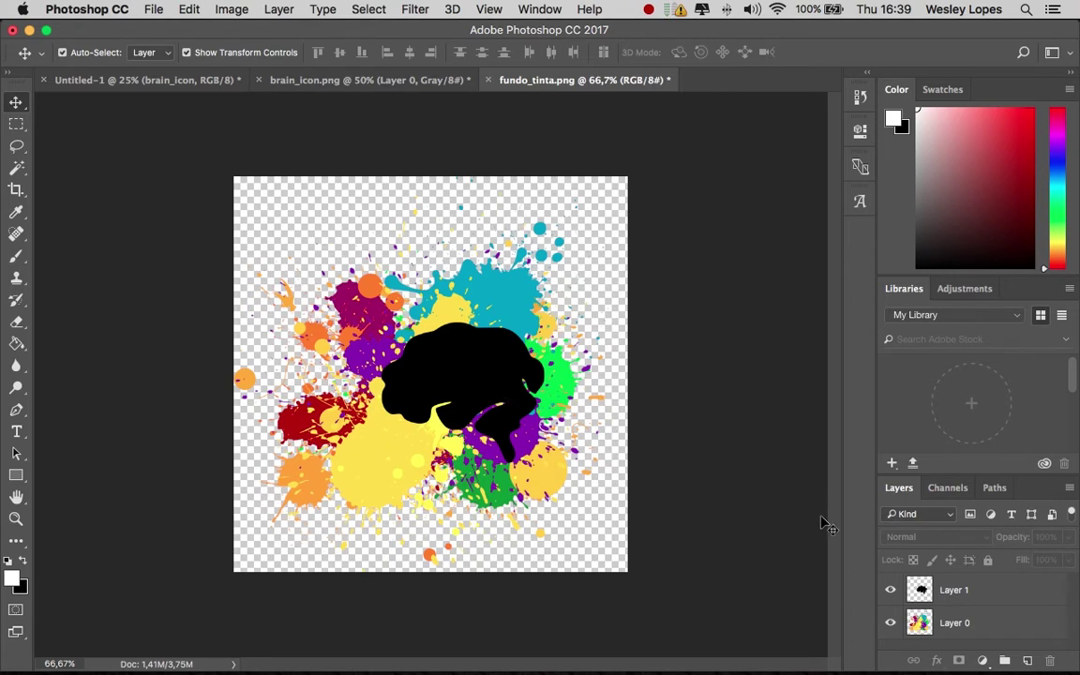
Step: Move the paint splash layer above the black brain layer and set its opacity to 60%
{"action": "left_click", "coordinate": [497, 399]}
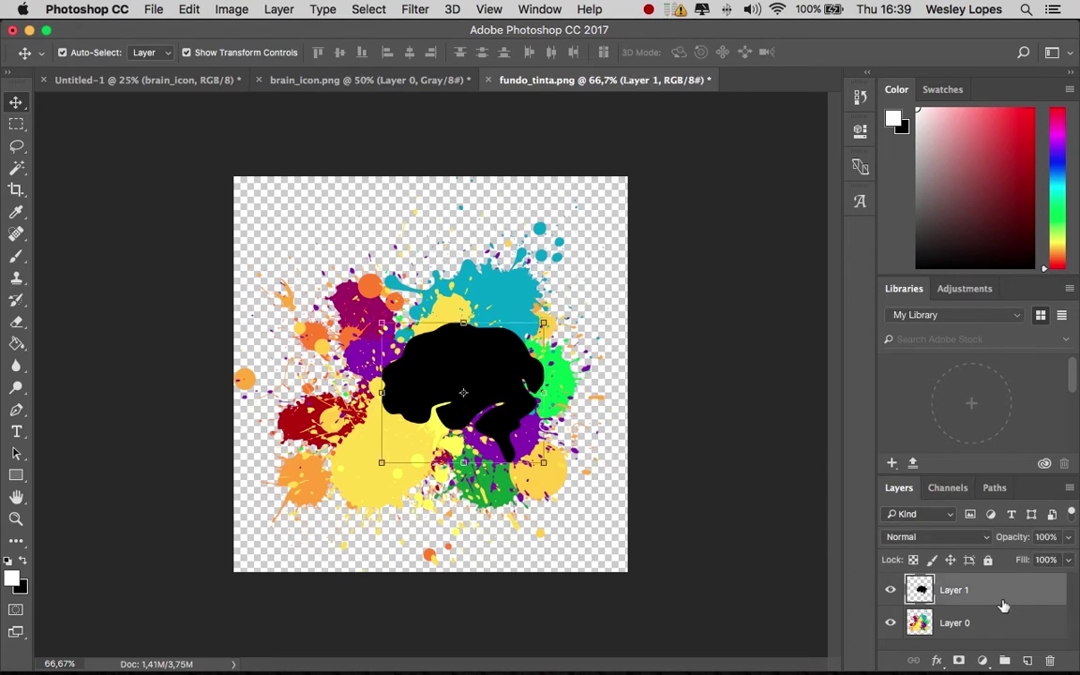
{"action": "left_click", "coordinate": [1031, 614]}
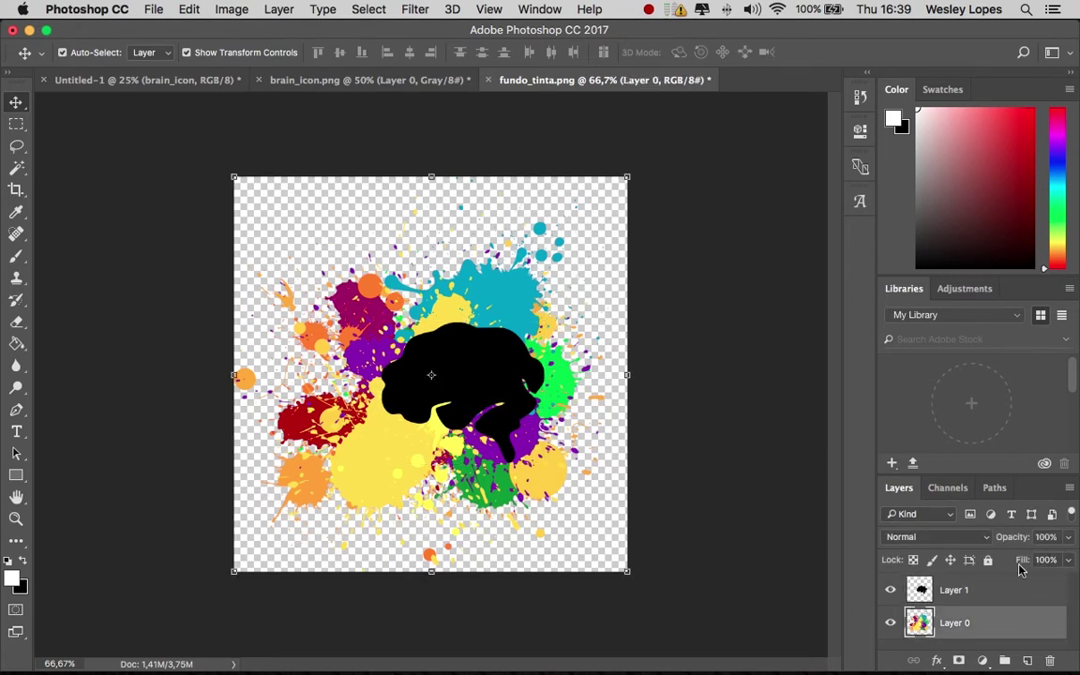
{"action": "left_click_drag", "start_coordinate": [1015, 622], "coordinate": [1010, 580]}
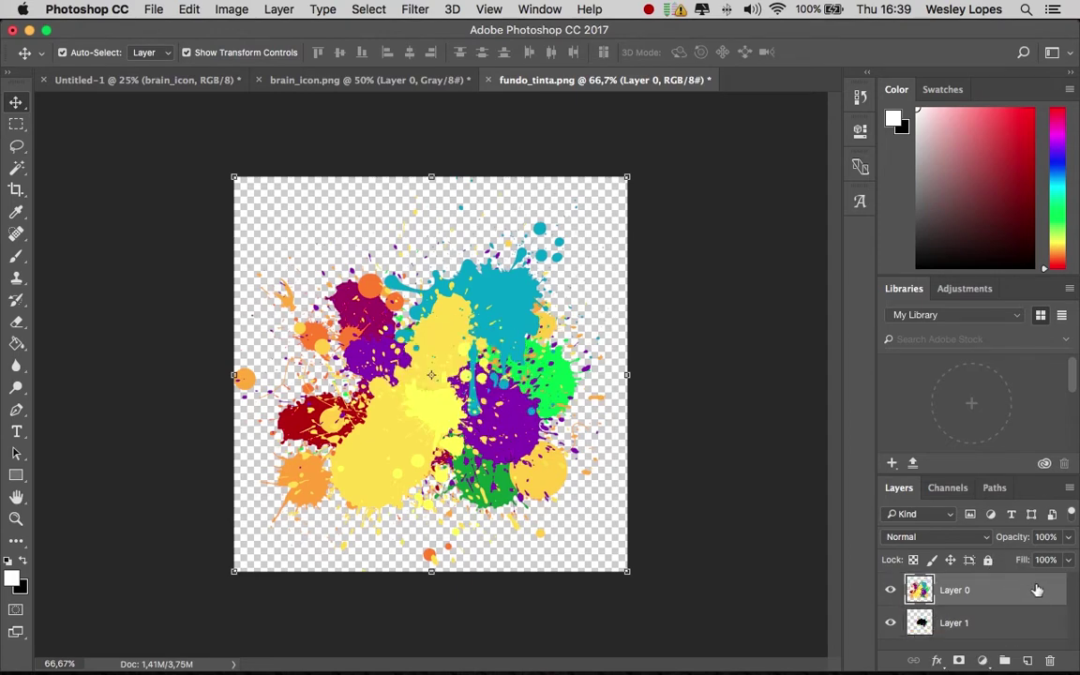
{"action": "left_click", "coordinate": [1068, 536]}
{"action": "left_click_drag", "start_coordinate": [1066, 560], "coordinate": [1037, 560]}
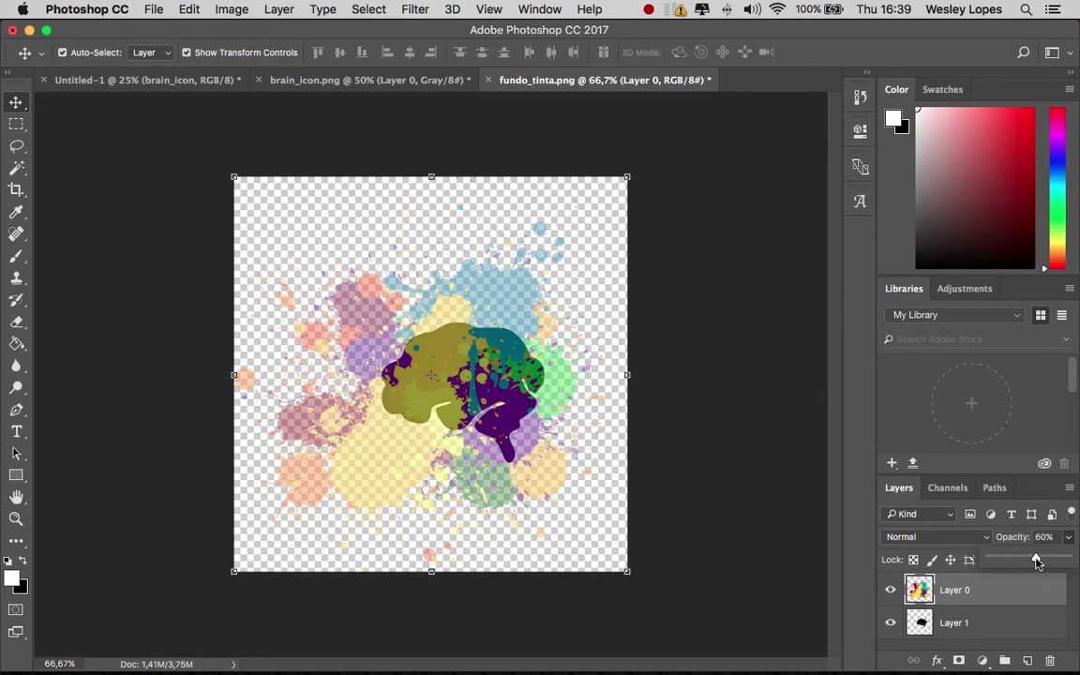
{"action": "left_click", "coordinate": [681, 397]}
Step: Start a Pen path at the brainstem's lower tip and trace its front edge up to the inner end of the long groove
{"action": "key", "text": "super+equal"}
{"action": "key", "text": "super+equal"}
{"action": "key", "text": "super+equal"}
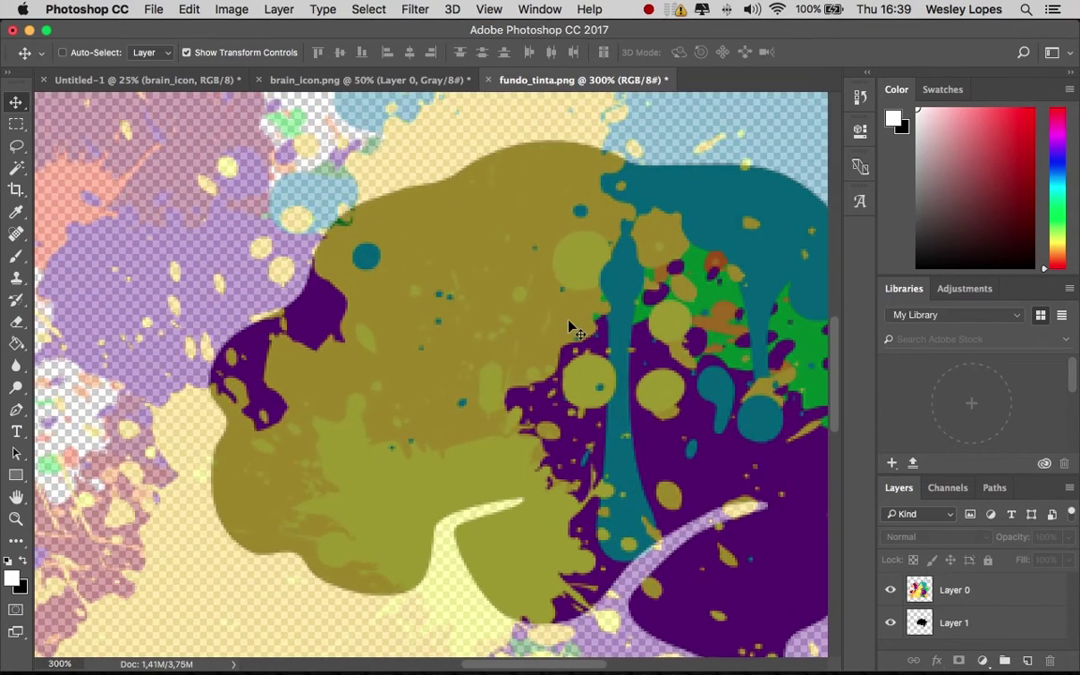
{"action": "left_click", "coordinate": [550, 291]}
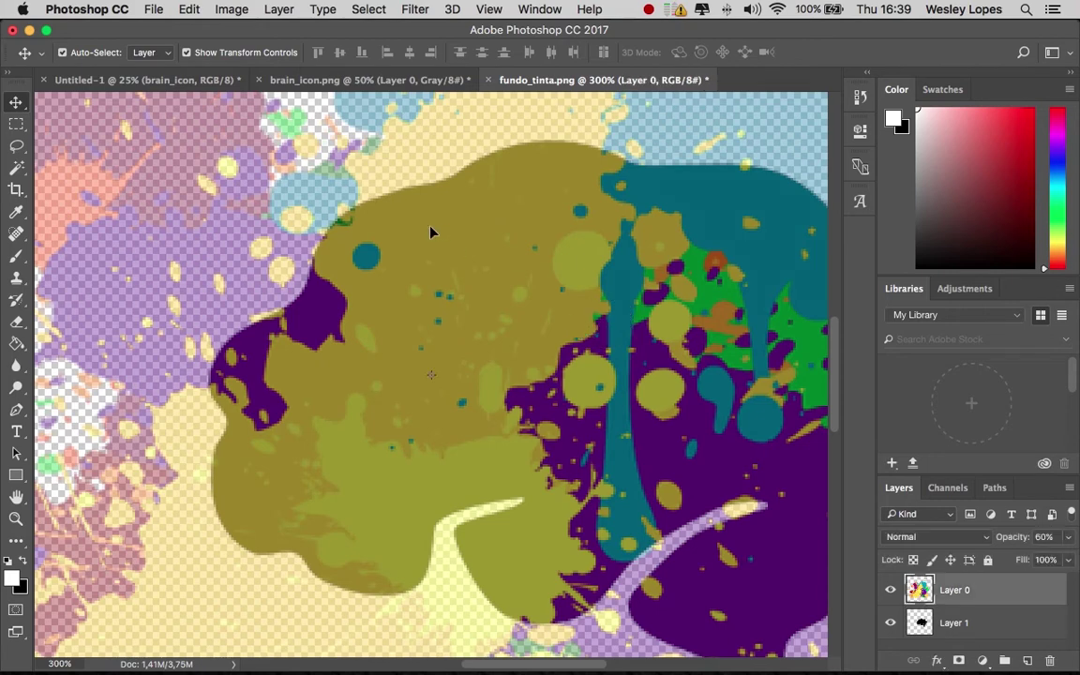
{"action": "scroll", "coordinate": [434, 232], "scroll_direction": "right", "scroll_amount": 10}
{"action": "scroll", "coordinate": [434, 232], "scroll_direction": "down", "scroll_amount": 4}
{"action": "scroll", "coordinate": [448, 241], "scroll_direction": "down", "scroll_amount": 8}
{"action": "scroll", "coordinate": [448, 241], "scroll_direction": "left", "scroll_amount": 3}
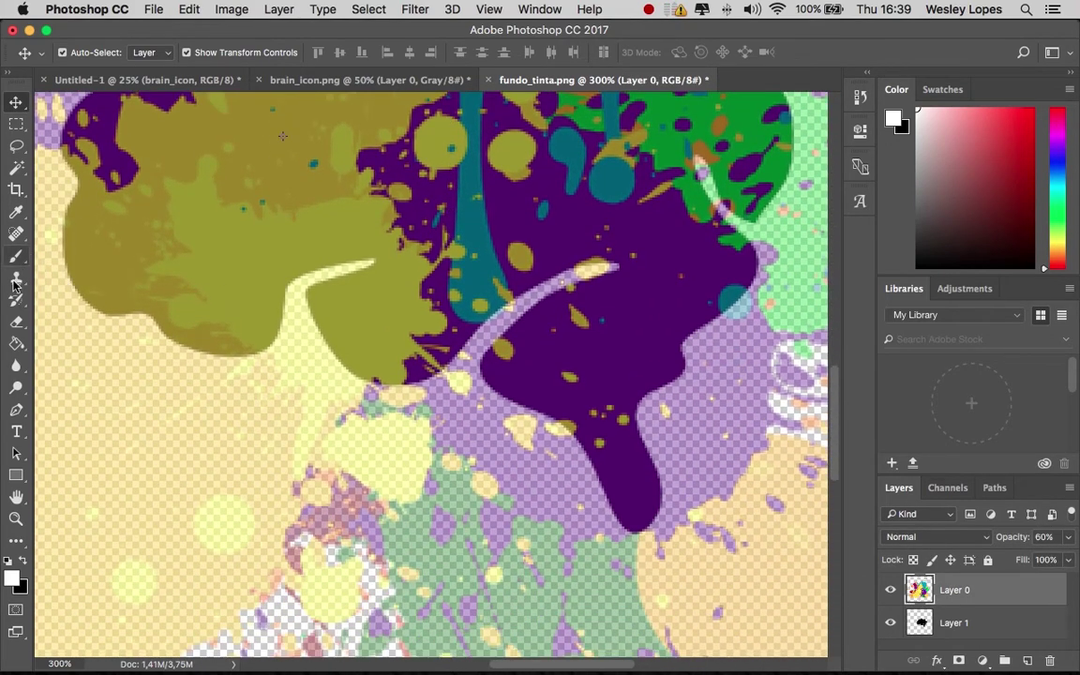
{"action": "left_click", "coordinate": [17, 409]}
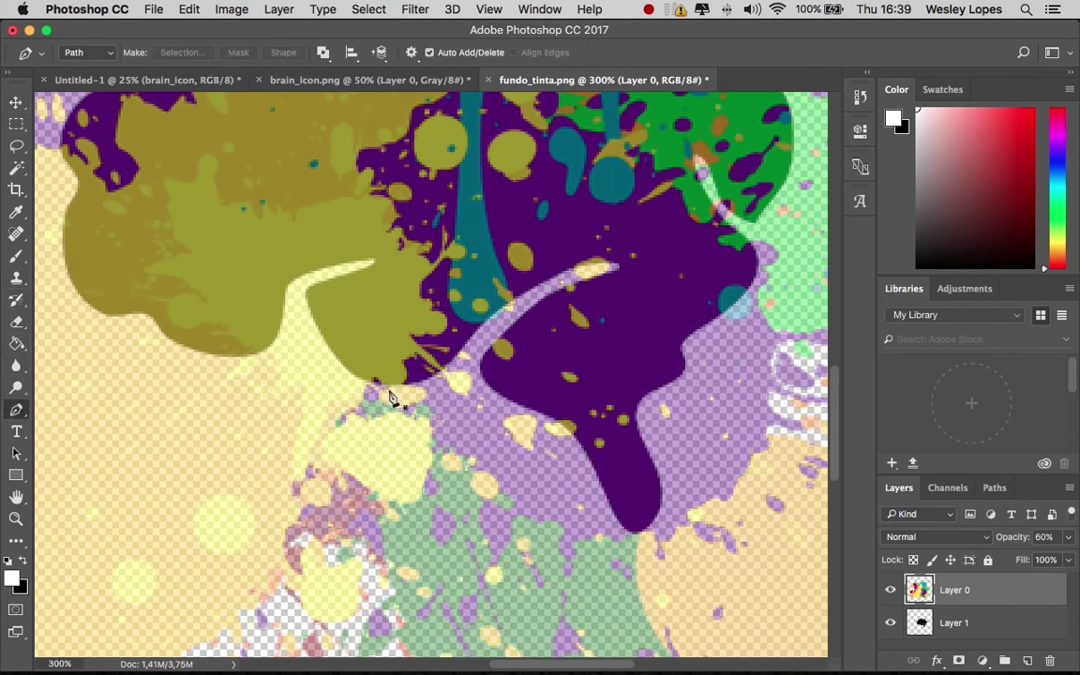
{"action": "left_click", "coordinate": [630, 534]}
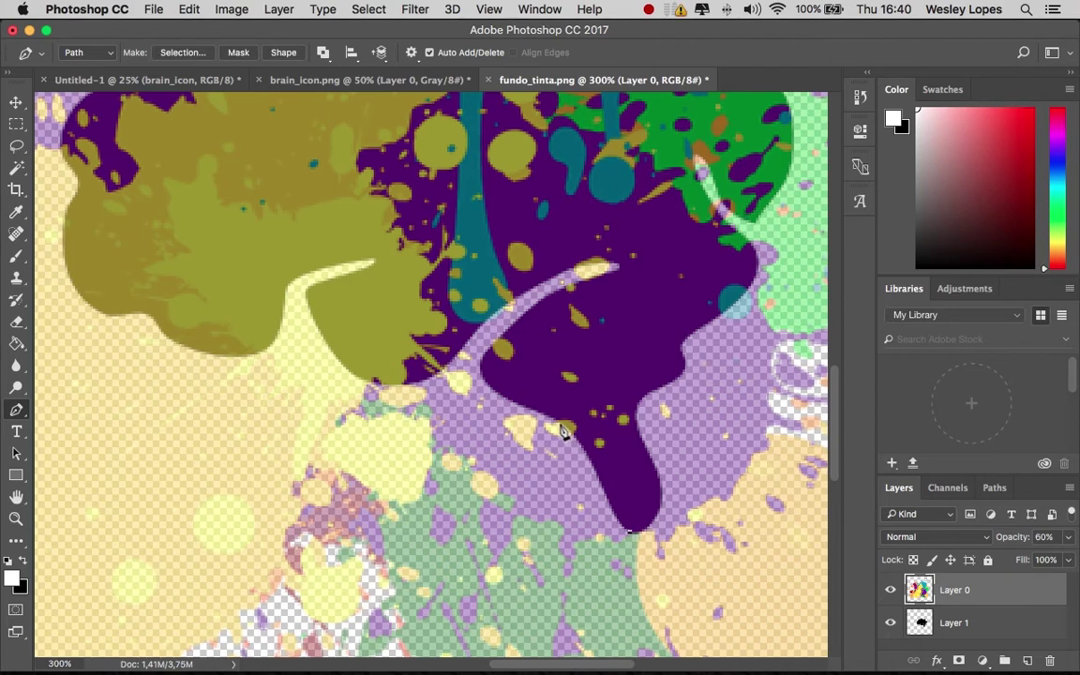
{"action": "left_click_drag", "start_coordinate": [560, 424], "coordinate": [548, 421]}
{"action": "key", "text": "super+z"}
{"action": "left_click_drag", "start_coordinate": [607, 497], "coordinate": [605, 490]}
{"action": "key", "text": "super+z"}
{"action": "left_click_drag", "start_coordinate": [507, 402], "coordinate": [505, 321]}
{"action": "mouse_move", "coordinate": [554, 293]}
{"action": "left_mouse_down"}
{"action": "mouse_move", "coordinate": [607, 264]}
{"action": "mouse_move", "coordinate": [544, 283]}
{"action": "left_mouse_up"}
{"action": "left_click", "coordinate": [616, 272]}
Step: Continue the path back along the long groove, around the small middle lobe and short groove, and along the front lobe's underside
{"action": "left_click_drag", "start_coordinate": [470, 337], "coordinate": [450, 366]}
{"action": "left_click_drag", "start_coordinate": [380, 382], "coordinate": [294, 281]}
{"action": "key", "text": "super+z"}
{"action": "left_click_drag", "start_coordinate": [276, 338], "coordinate": [268, 344]}
{"action": "mouse_move", "coordinate": [185, 344]}
{"action": "left_mouse_down"}
{"action": "mouse_move", "coordinate": [140, 324]}
{"action": "mouse_move", "coordinate": [167, 347]}
{"action": "left_mouse_up"}
{"action": "key", "text": "super+z"}
{"action": "left_click_drag", "start_coordinate": [172, 335], "coordinate": [126, 312]}
{"action": "key", "text": "super+z"}
Step: Continue the path up the brain's front edge, following its bulges to the start of the upper curve
{"action": "mouse_move", "coordinate": [75, 289]}
{"action": "left_mouse_down"}
{"action": "mouse_move", "coordinate": [73, 277]}
{"action": "mouse_move", "coordinate": [87, 301]}
{"action": "left_mouse_up"}
{"action": "left_click_drag", "start_coordinate": [69, 219], "coordinate": [82, 197]}
{"action": "key", "text": "super+z"}
{"action": "left_click_drag", "start_coordinate": [65, 249], "coordinate": [80, 188]}
{"action": "left_click_drag", "start_coordinate": [70, 168], "coordinate": [57, 150]}
{"action": "scroll", "coordinate": [78, 207], "scroll_direction": "up", "scroll_amount": 5}
{"action": "left_click_drag", "start_coordinate": [85, 222], "coordinate": [112, 206]}
{"action": "left_click_drag", "start_coordinate": [161, 160], "coordinate": [162, 133]}
Step: Trace the top of the brain with curved path points from the front bulge to the upper rear slope
{"action": "scroll", "coordinate": [187, 146], "scroll_direction": "up", "scroll_amount": 7}
{"action": "left_click_drag", "start_coordinate": [230, 255], "coordinate": [316, 225]}
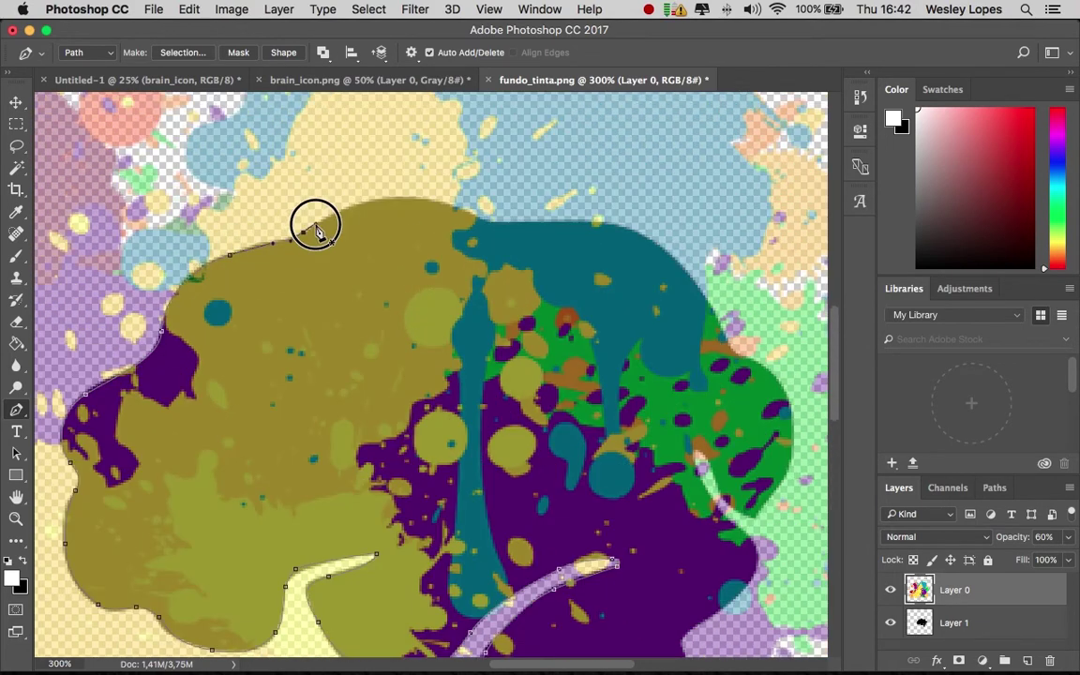
{"action": "left_click_drag", "start_coordinate": [412, 198], "coordinate": [456, 213]}
{"action": "left_click", "coordinate": [477, 220]}
{"action": "left_click_drag", "start_coordinate": [556, 223], "coordinate": [679, 263]}
{"action": "left_click", "coordinate": [556, 222], "text": "alt"}
Step: Extend the path around the brain's rear lobe to the opening of the small rear groove
{"action": "left_click", "coordinate": [730, 350]}
{"action": "key", "text": "super+z"}
{"action": "left_click_drag", "start_coordinate": [724, 335], "coordinate": [730, 358]}
{"action": "left_click", "coordinate": [751, 359]}
{"action": "left_click_drag", "start_coordinate": [791, 432], "coordinate": [785, 475]}
{"action": "left_click_drag", "start_coordinate": [773, 493], "coordinate": [760, 514]}
{"action": "left_click", "coordinate": [754, 518]}
{"action": "left_click", "coordinate": [722, 498]}
{"action": "key", "text": "super+z"}
Step: Trace the rear groove and the back edge down to the brainstem, closing the path at its starting point
{"action": "left_click_drag", "start_coordinate": [694, 449], "coordinate": [642, 610]}
{"action": "scroll", "coordinate": [737, 600], "scroll_direction": "down", "scroll_amount": 3}
{"action": "left_click", "coordinate": [682, 566]}
{"action": "left_click", "coordinate": [642, 622]}
{"action": "scroll", "coordinate": [639, 600], "scroll_direction": "down", "scroll_amount": 3}
{"action": "scroll", "coordinate": [647, 581], "scroll_direction": "down", "scroll_amount": 3}
{"action": "left_click", "coordinate": [629, 612]}
Step: Use the Path Selection tool to convert the closed brain path into a selection
{"action": "key", "text": "a"}
{"action": "right_click", "coordinate": [16, 453]}
{"action": "left_click", "coordinate": [54, 465]}
{"action": "scroll", "coordinate": [776, 344], "scroll_direction": "down", "scroll_amount": 3}
{"action": "left_click", "coordinate": [810, 298]}
{"action": "left_click", "coordinate": [811, 366]}
{"action": "scroll", "coordinate": [777, 375], "scroll_direction": "up", "scroll_amount": 3}
{"action": "scroll", "coordinate": [778, 377], "scroll_direction": "up", "scroll_amount": 2}
{"action": "right_click", "coordinate": [609, 340]}
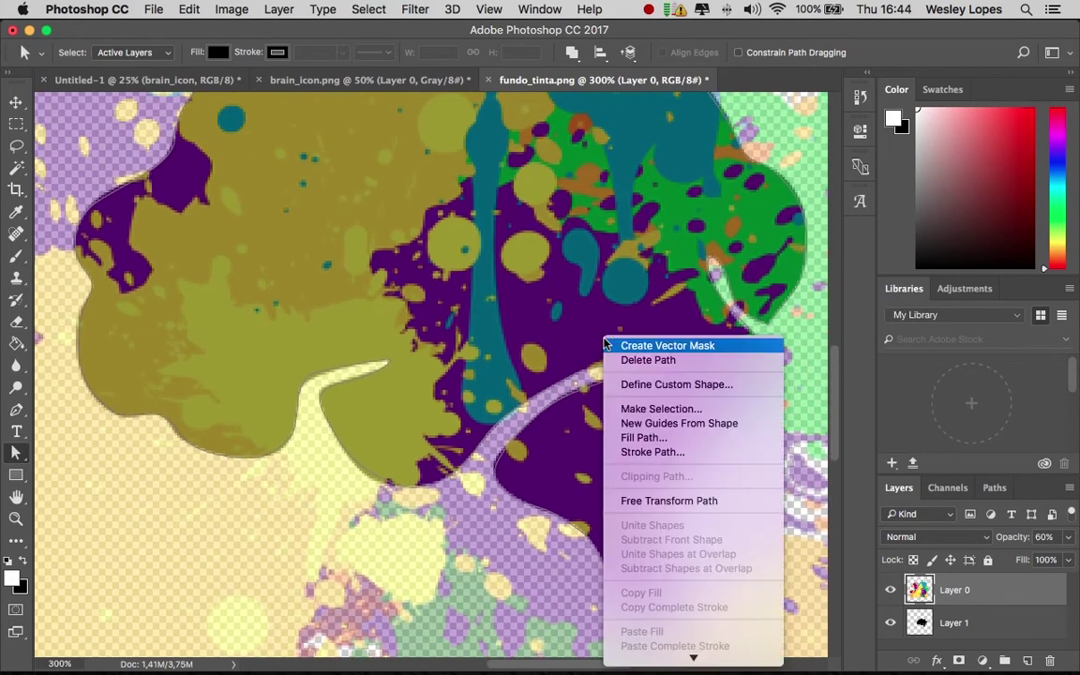
{"action": "left_click", "coordinate": [716, 413]}
{"action": "left_click", "coordinate": [633, 228]}
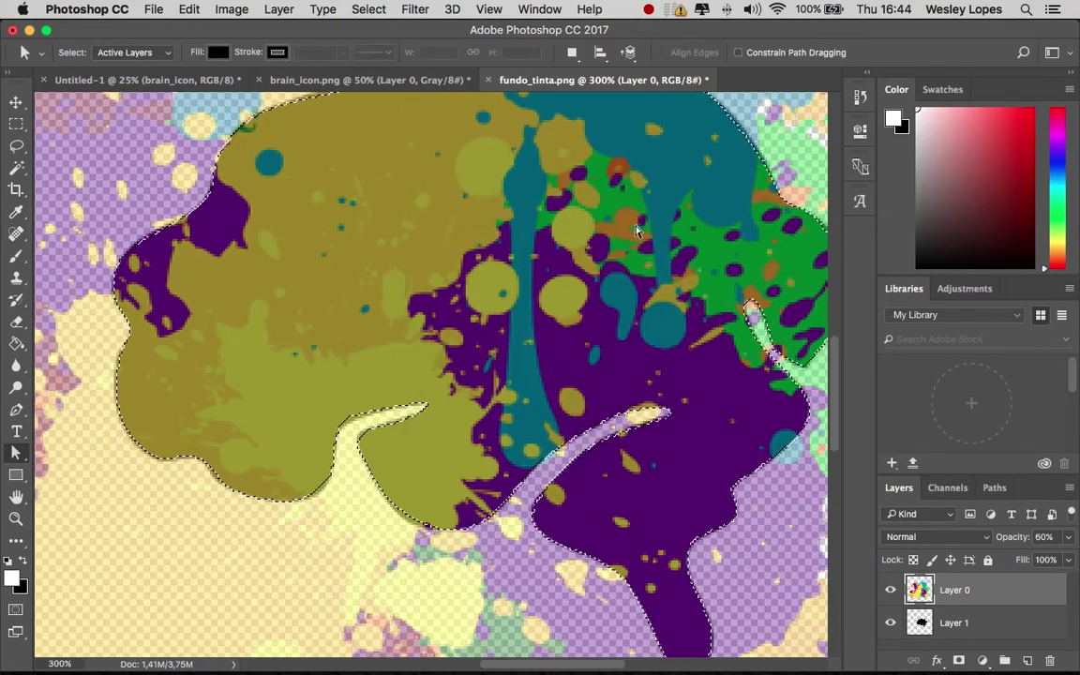
Step: Invert the brain selection, delete the paint outside the brain shape, and deselect
{"action": "key", "text": "super+minus"}
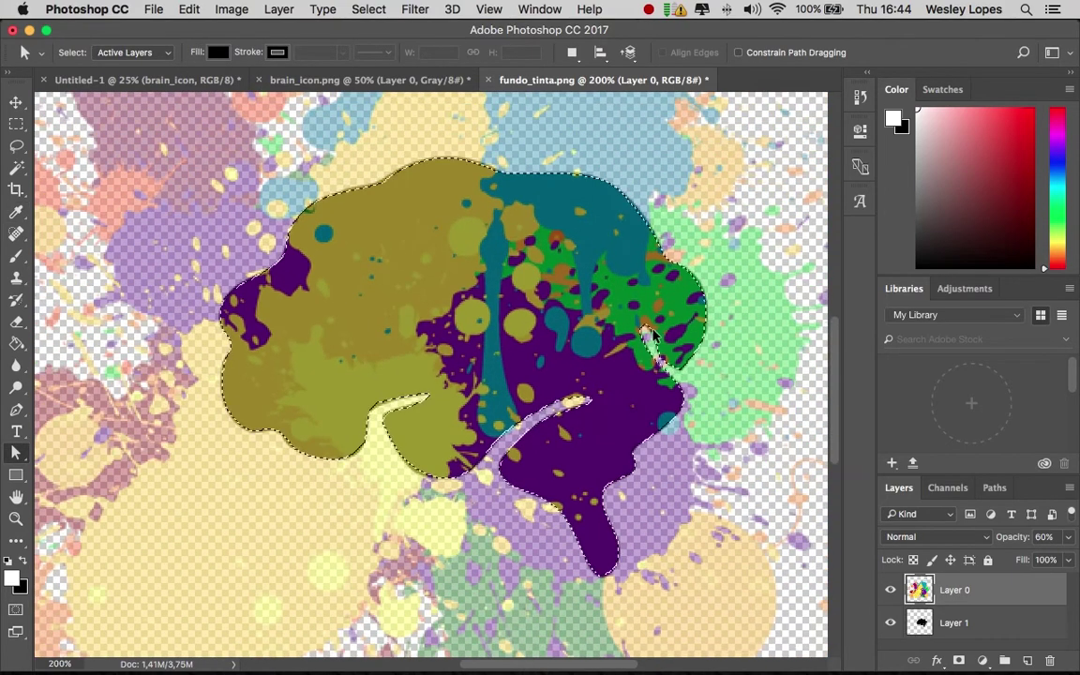
{"action": "key", "text": "super+minus"}
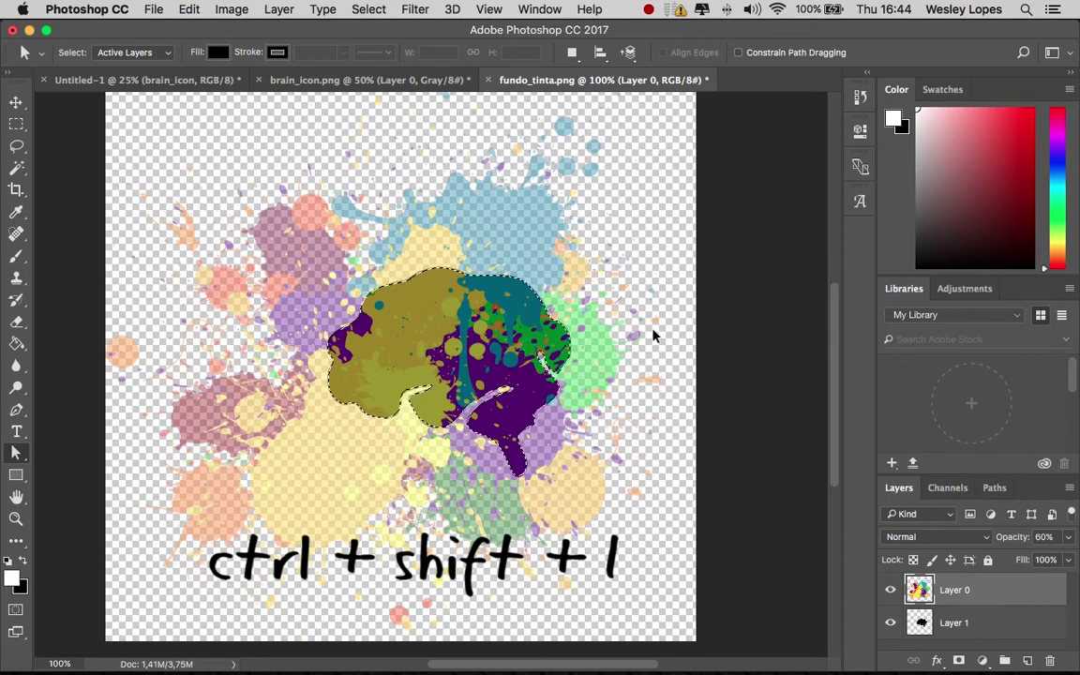
{"action": "key", "text": "shift+super+i"}
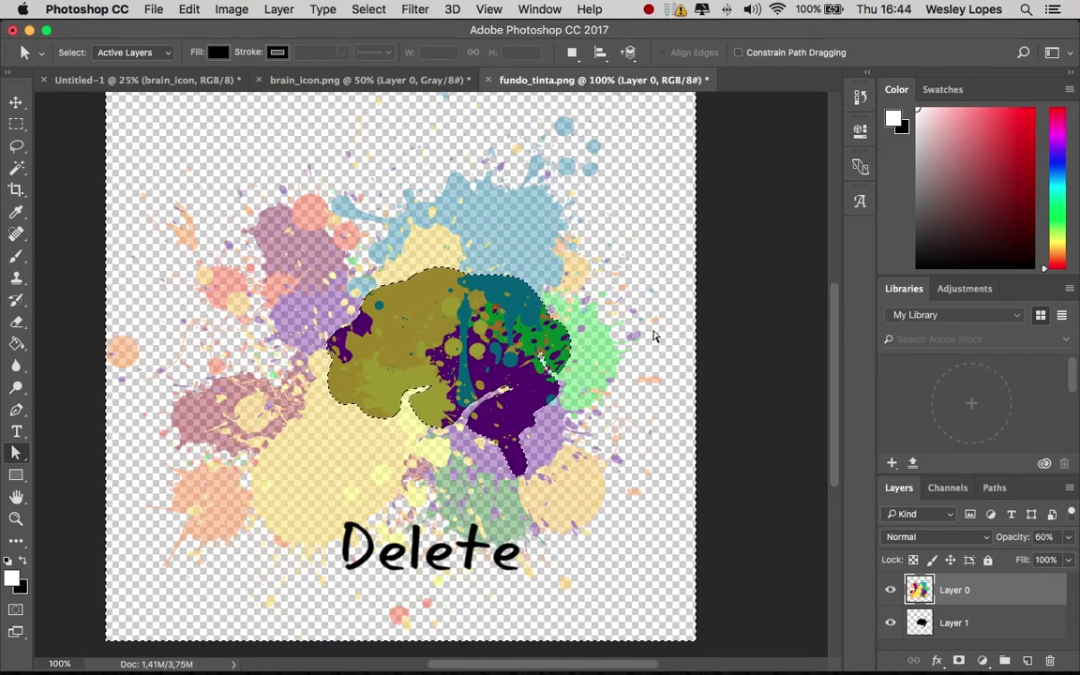
{"action": "key", "text": "Delete"}
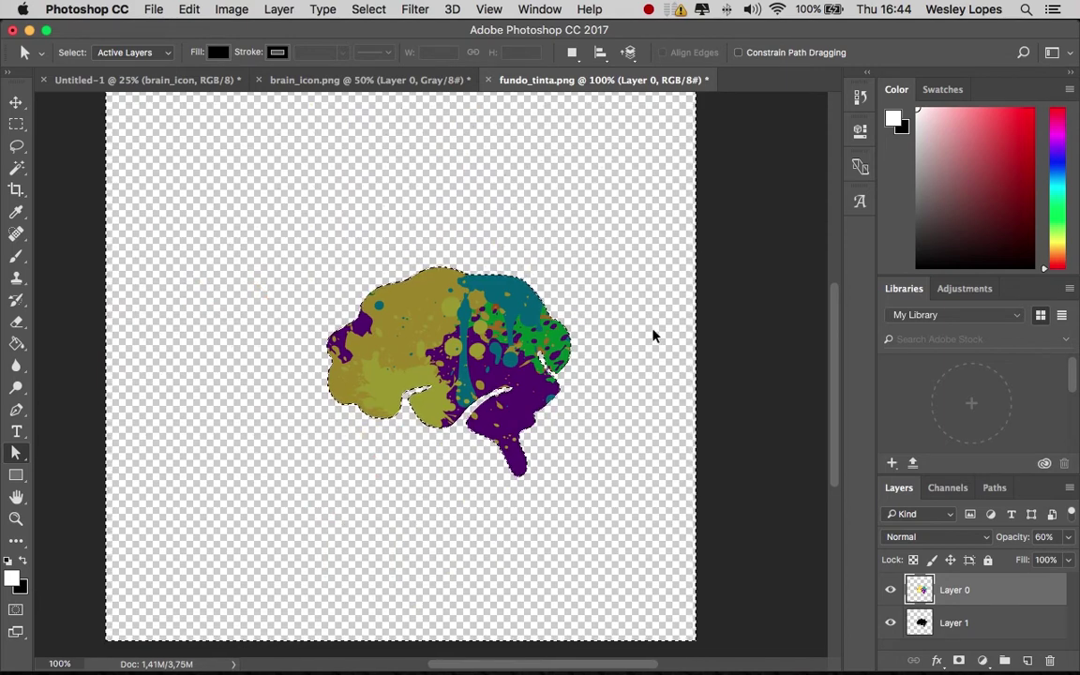
{"action": "key", "text": "super+d"}
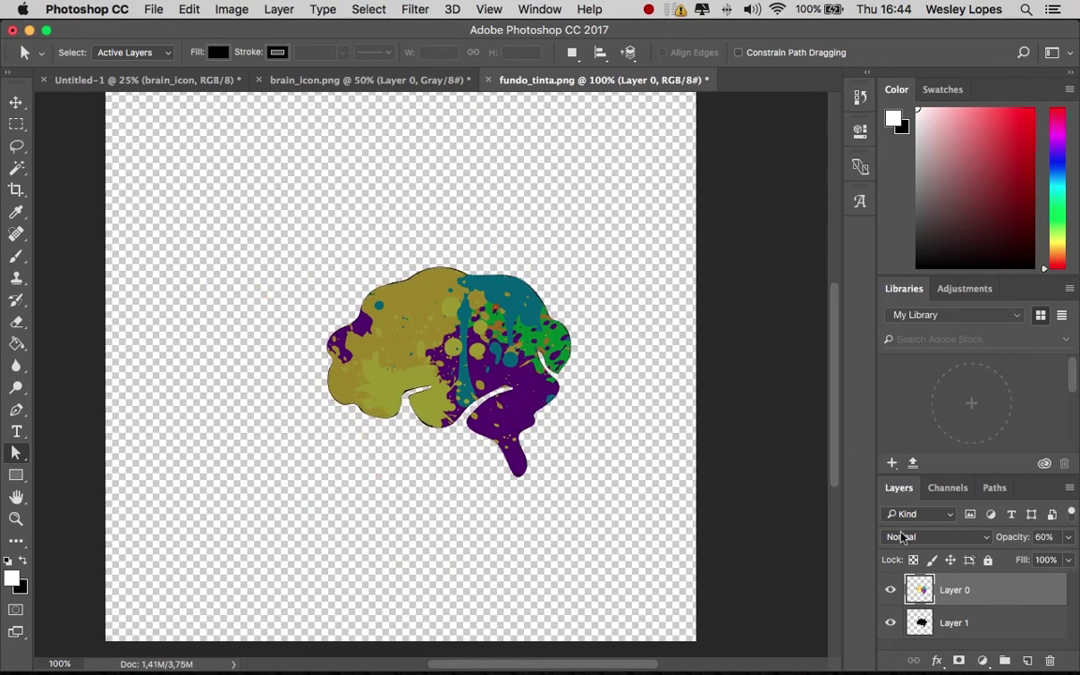
Step: Delete the black brain layer and set the paint-filled brain layer's opacity to 100%
{"action": "left_click", "coordinate": [955, 627]}
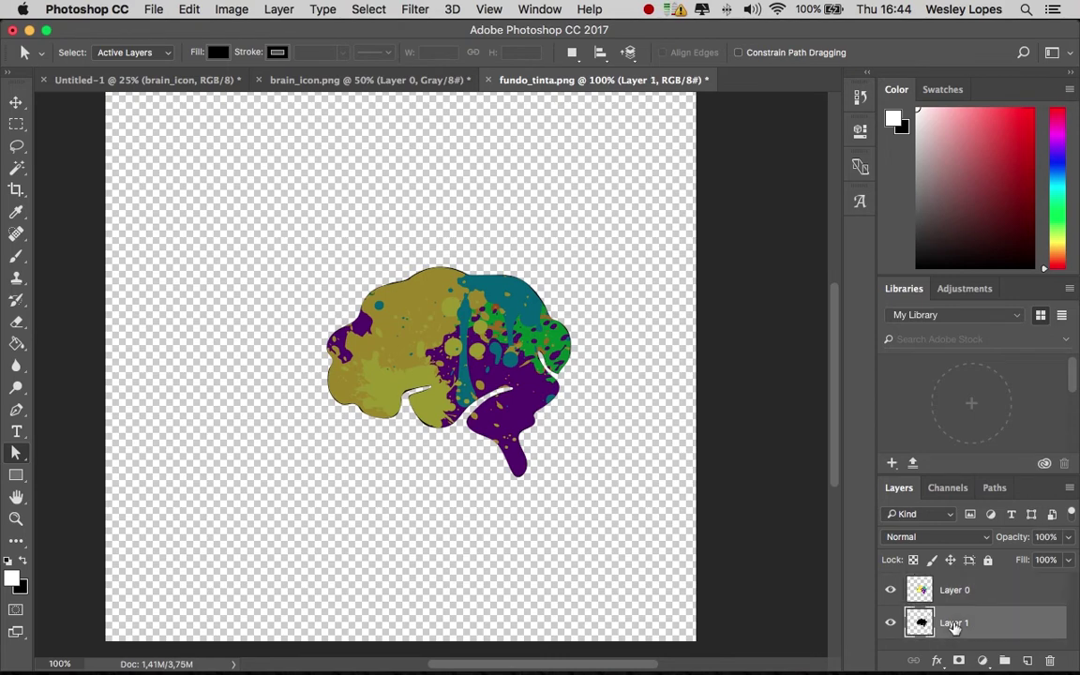
{"action": "left_click_drag", "start_coordinate": [1020, 638], "coordinate": [1054, 662]}
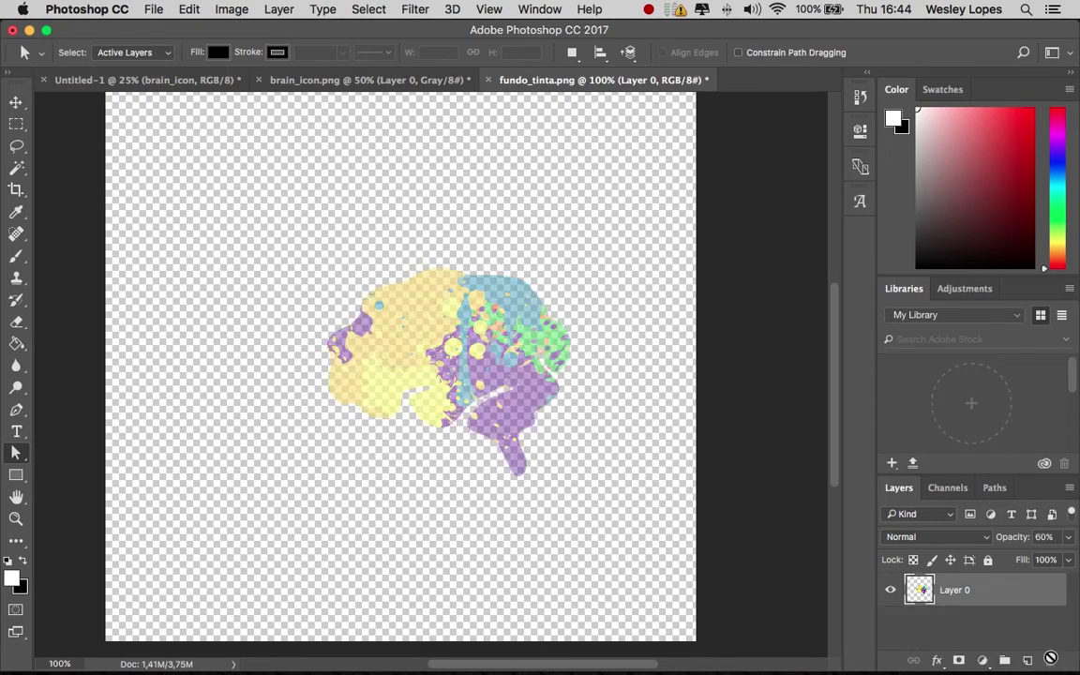
{"action": "left_click", "coordinate": [1070, 538]}
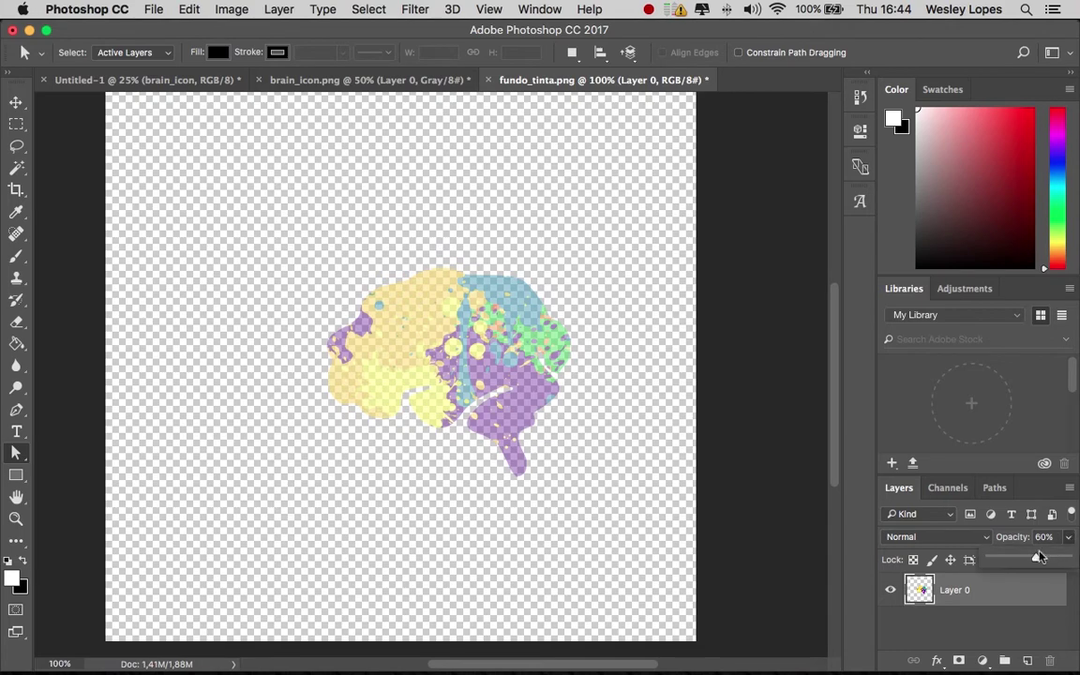
{"action": "left_click_drag", "start_coordinate": [1048, 559], "coordinate": [1067, 558]}
{"action": "left_click", "coordinate": [511, 351]}
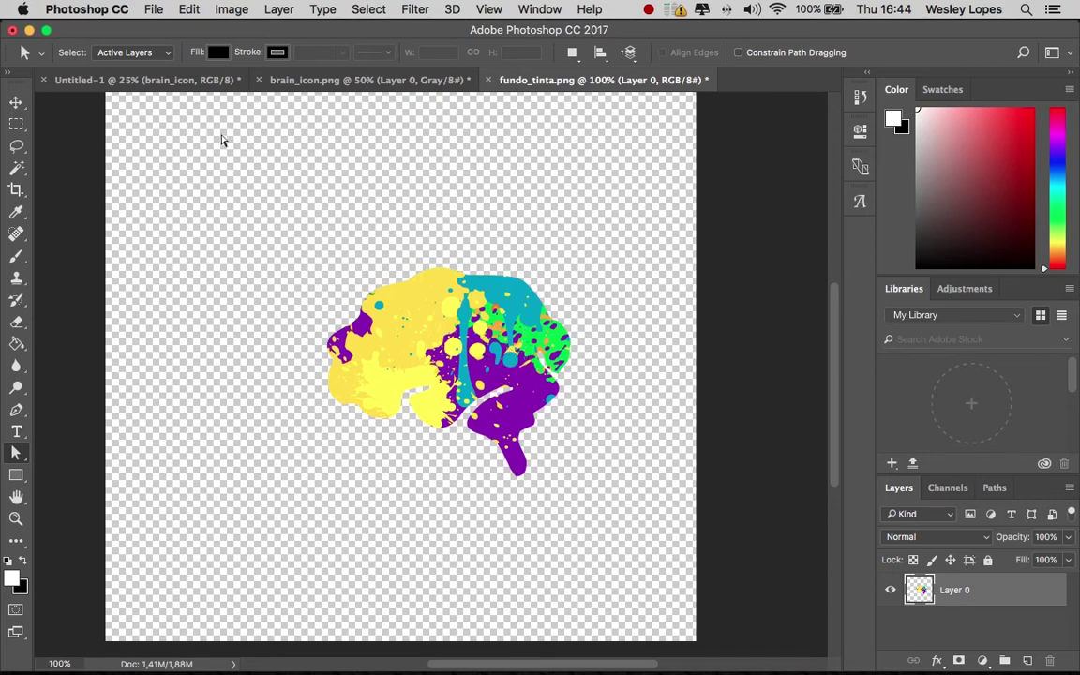
Step: Close the brain_icon.png document without saving its changes
{"action": "right_click", "coordinate": [262, 85]}
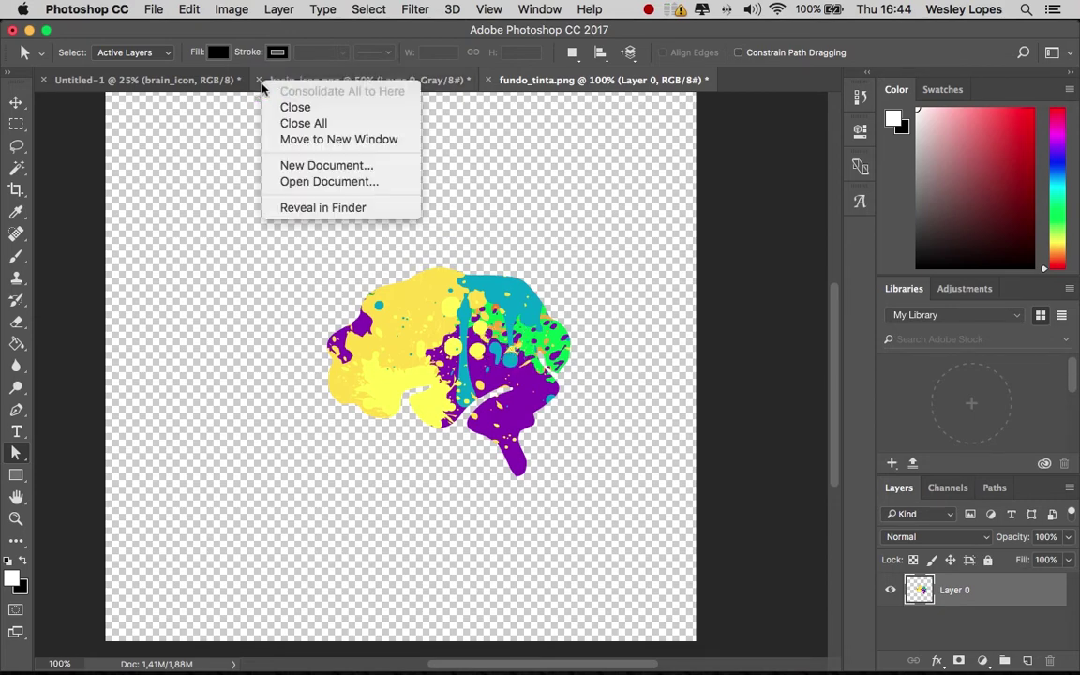
{"action": "left_click", "coordinate": [285, 108]}
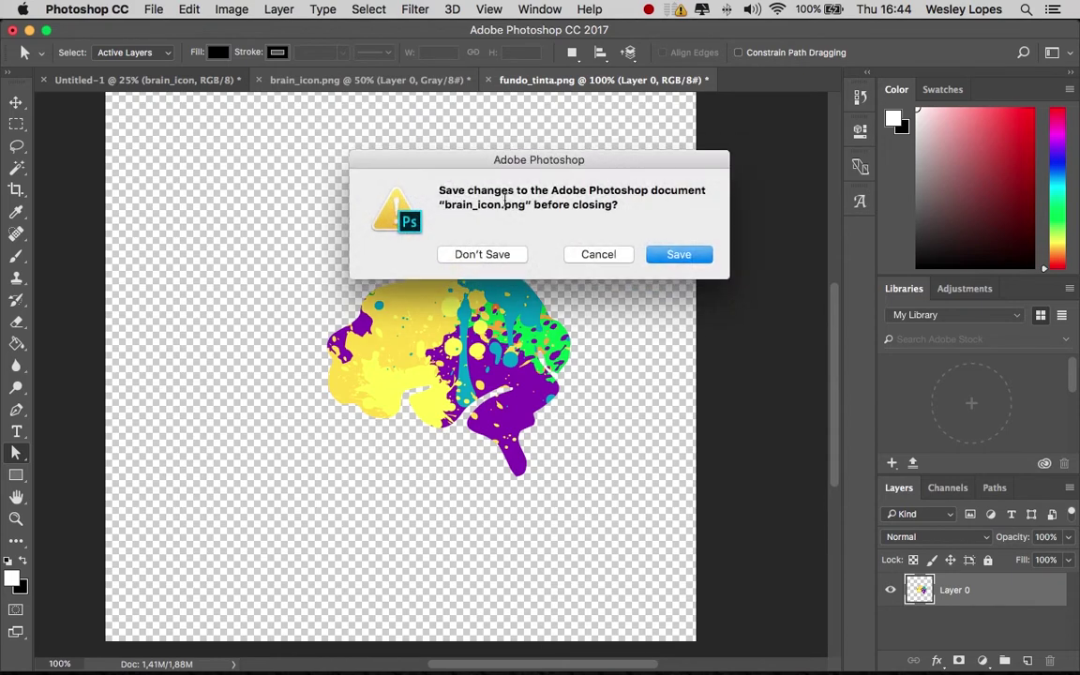
{"action": "left_click", "coordinate": [459, 257]}
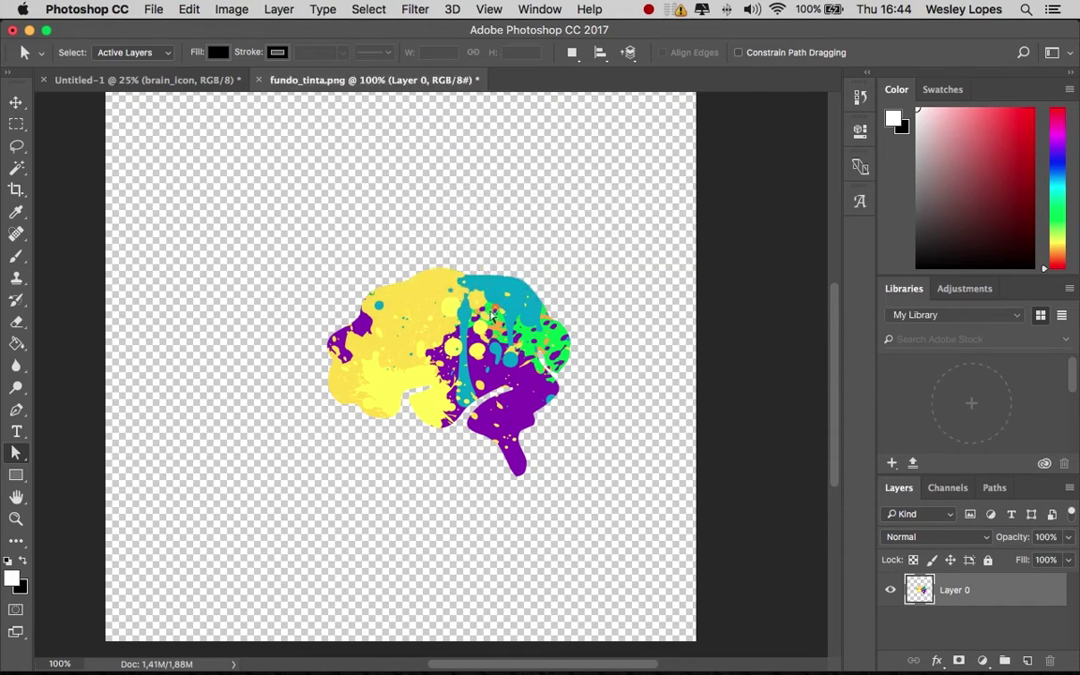
Step: Use the Move tool to bring the paint-filled brain from fundo_tinta.png into the Untitled-1 logo document
{"action": "left_click", "coordinate": [472, 334]}
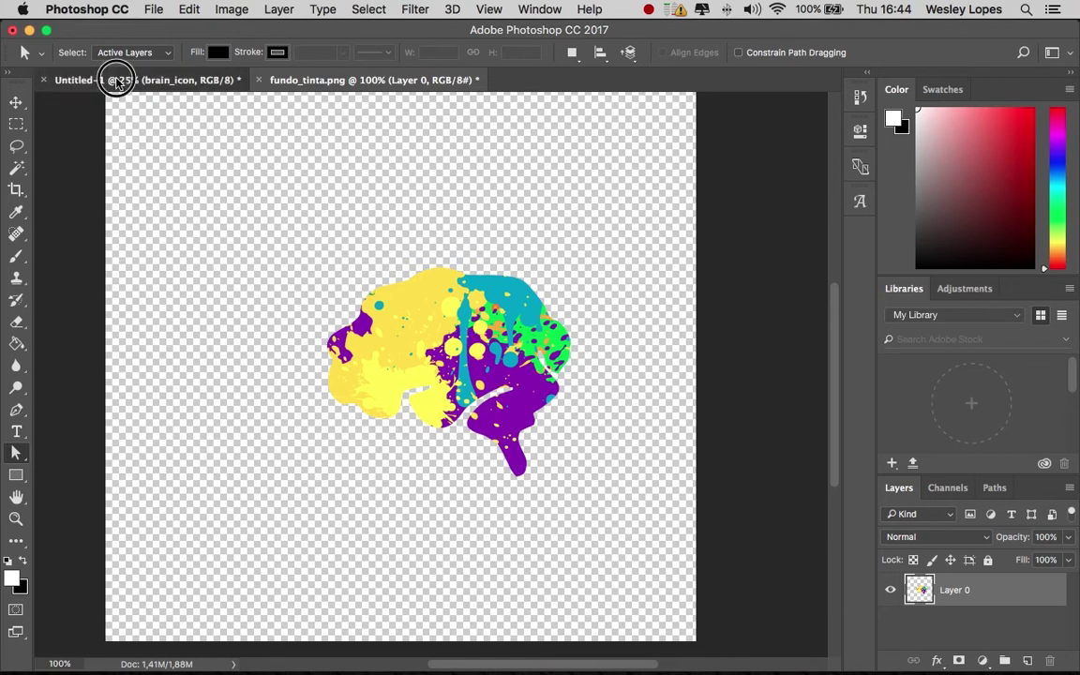
{"action": "left_click", "coordinate": [113, 80]}
{"action": "left_click", "coordinate": [394, 83]}
{"action": "left_click_drag", "start_coordinate": [464, 354], "coordinate": [319, 199]}
{"action": "left_click", "coordinate": [461, 349]}
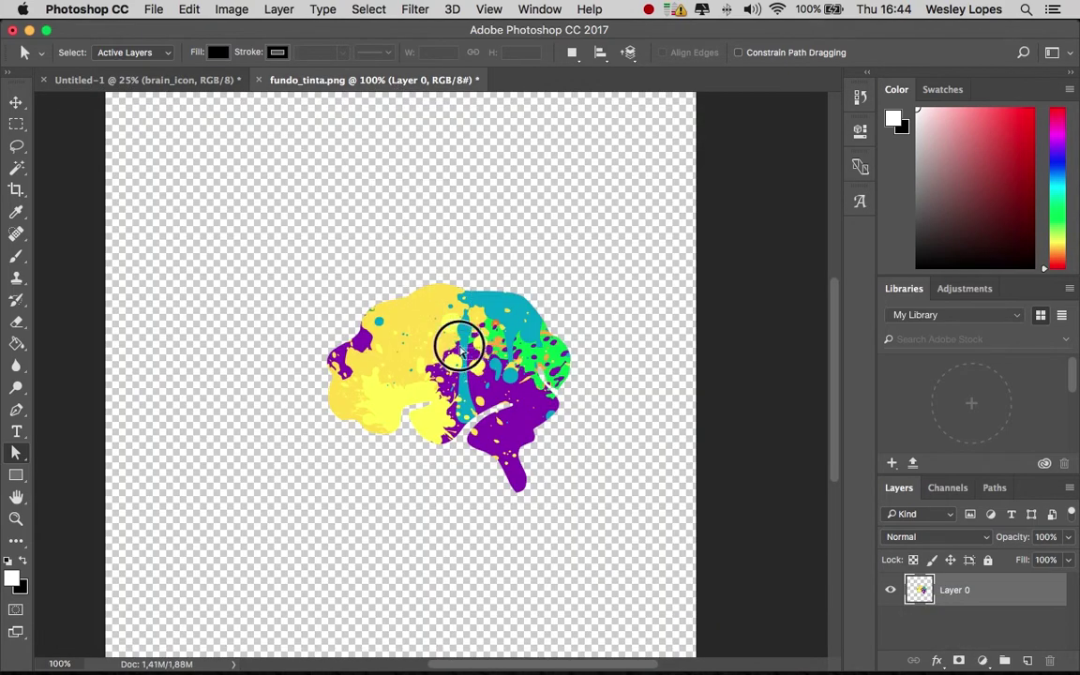
{"action": "left_click", "coordinate": [16, 102]}
{"action": "mouse_move", "coordinate": [454, 325]}
{"action": "left_mouse_down"}
{"action": "mouse_move", "coordinate": [193, 54]}
{"action": "mouse_move", "coordinate": [199, 82]}
{"action": "mouse_move", "coordinate": [354, 214]}
{"action": "mouse_move", "coordinate": [353, 270]}
{"action": "mouse_move", "coordinate": [443, 265]}
{"action": "mouse_move", "coordinate": [391, 258]}
{"action": "mouse_move", "coordinate": [350, 270]}
{"action": "mouse_move", "coordinate": [359, 298]}
{"action": "mouse_move", "coordinate": [377, 291]}
{"action": "mouse_move", "coordinate": [319, 337]}
{"action": "mouse_move", "coordinate": [316, 375]}
{"action": "left_mouse_up"}
Step: Delete the black brain_icon layer from the logo document
{"action": "left_click", "coordinate": [391, 315]}
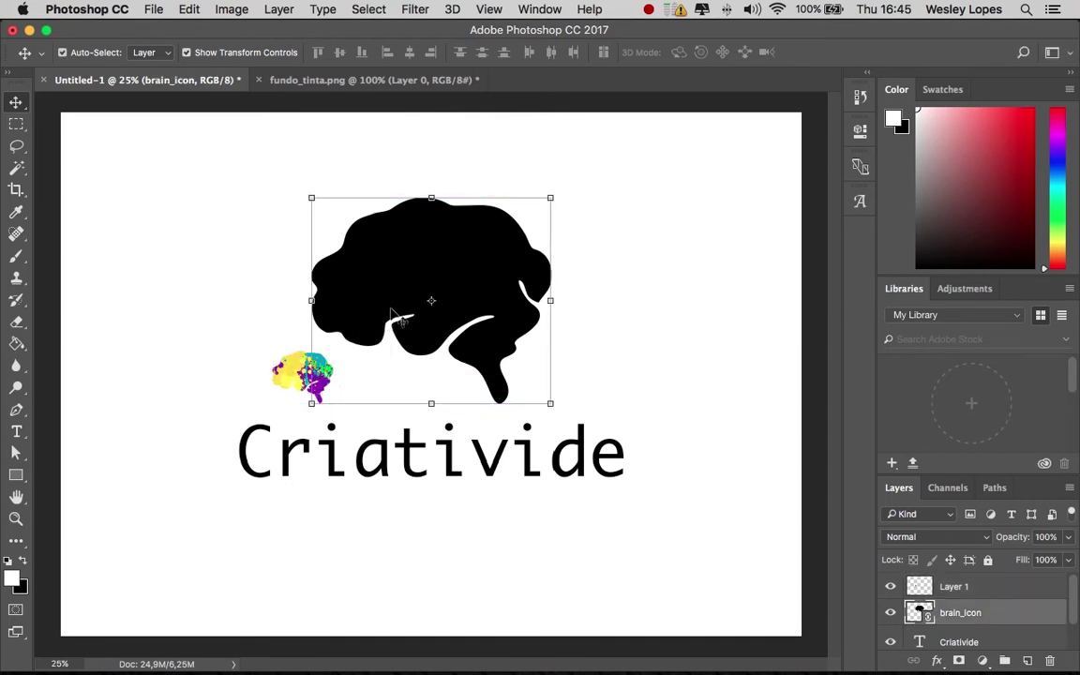
{"action": "left_click", "coordinate": [430, 298]}
{"action": "key", "text": "Escape"}
{"action": "key", "text": "BackSpace"}
Step: Try enlarging and repositioning the paint-filled brain above the text, and undo the changes
{"action": "left_click_drag", "start_coordinate": [328, 352], "coordinate": [560, 192]}
{"action": "key", "text": "super+t"}
{"action": "key", "text": "Return"}
{"action": "left_click_drag", "start_coordinate": [507, 239], "coordinate": [497, 273]}
{"action": "key", "text": "alt+super+z"}
{"action": "key", "text": "alt+super+z"}
{"action": "key", "text": "alt+super+z"}
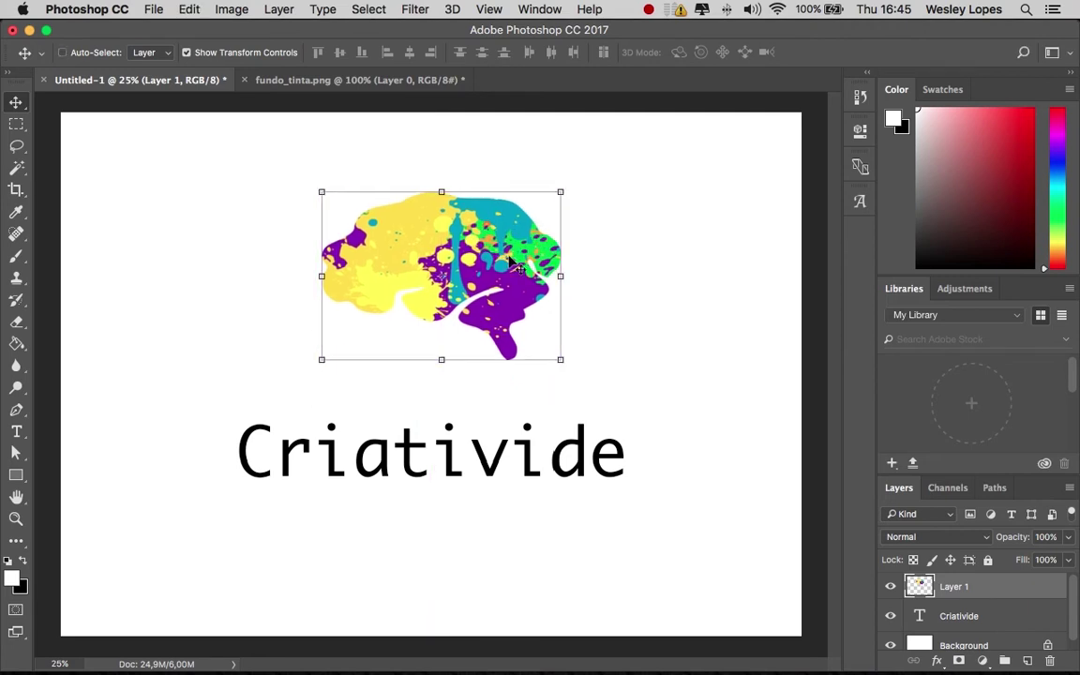
Step: Scale the paint-filled brain to about 410% and place it just above the Criativide text
{"action": "left_click_drag", "start_coordinate": [389, 309], "coordinate": [578, 149]}
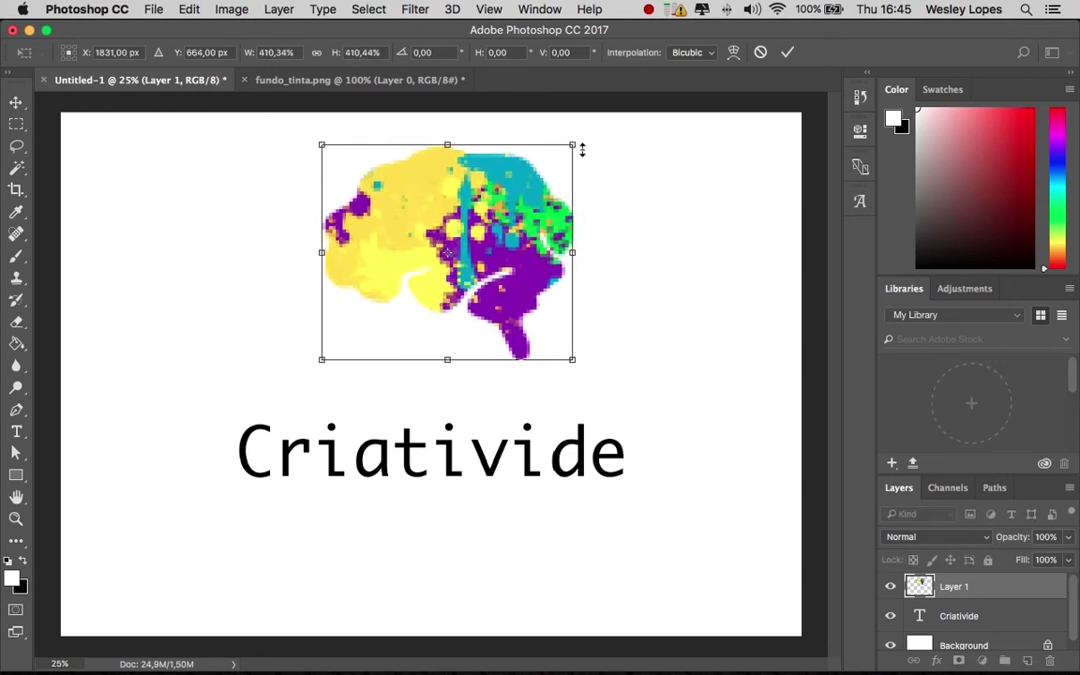
{"action": "key", "text": "Return"}
{"action": "left_click_drag", "start_coordinate": [499, 214], "coordinate": [512, 260]}
{"action": "left_click", "coordinate": [635, 290]}
Step: Duplicate the paint-filled brain layer and apply a red Color Overlay at 100% opacity to the copy
{"action": "left_click", "coordinate": [517, 298]}
{"action": "left_click_drag", "start_coordinate": [1018, 587], "coordinate": [1030, 662]}
{"action": "double_click", "coordinate": [1008, 588]}
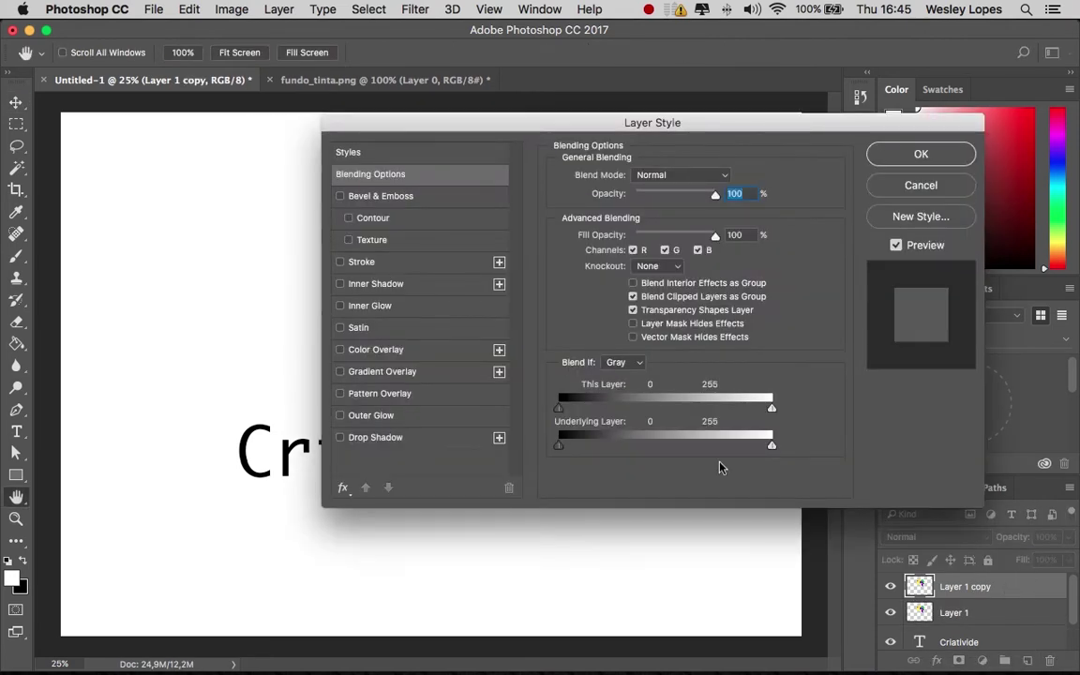
{"action": "left_click", "coordinate": [344, 374]}
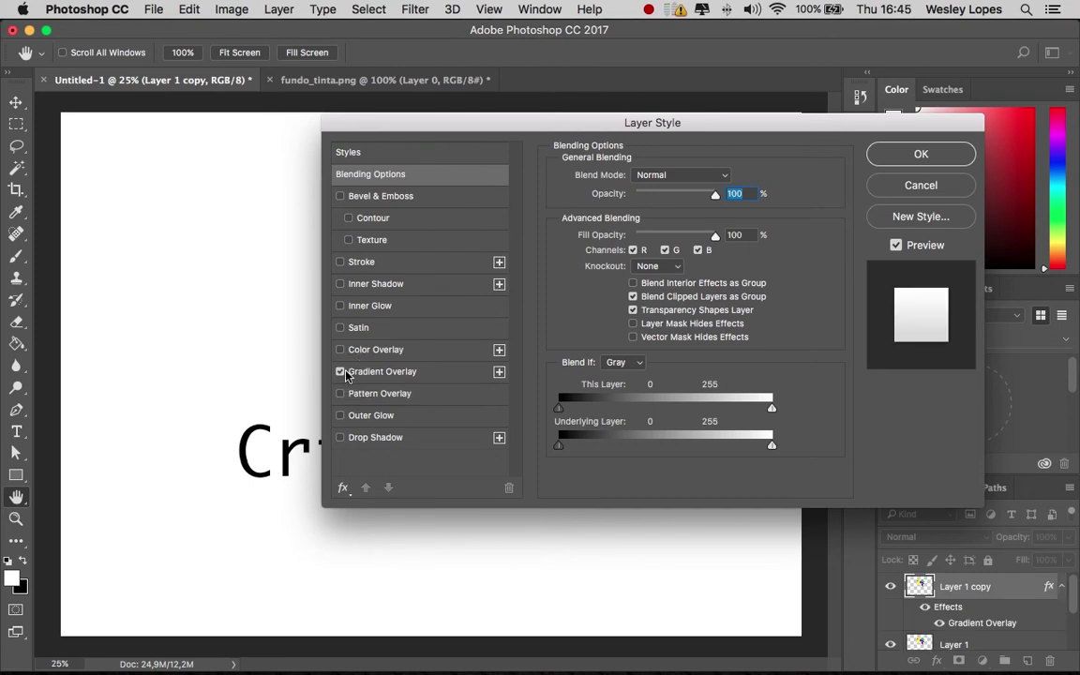
{"action": "left_click", "coordinate": [341, 351]}
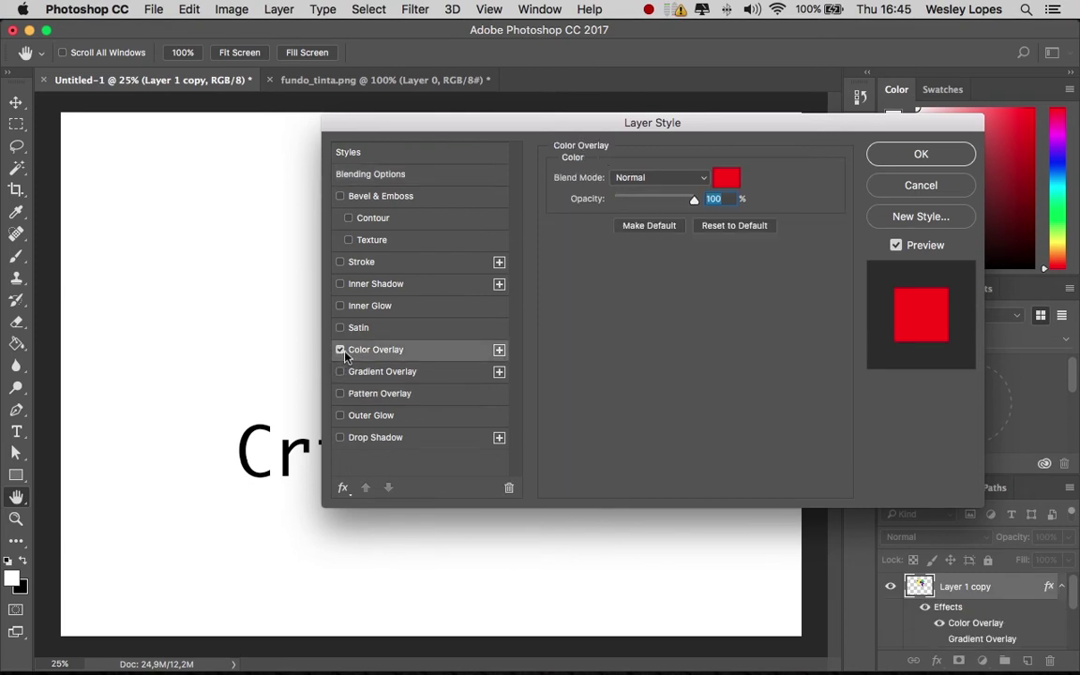
{"action": "left_click", "coordinate": [897, 156]}
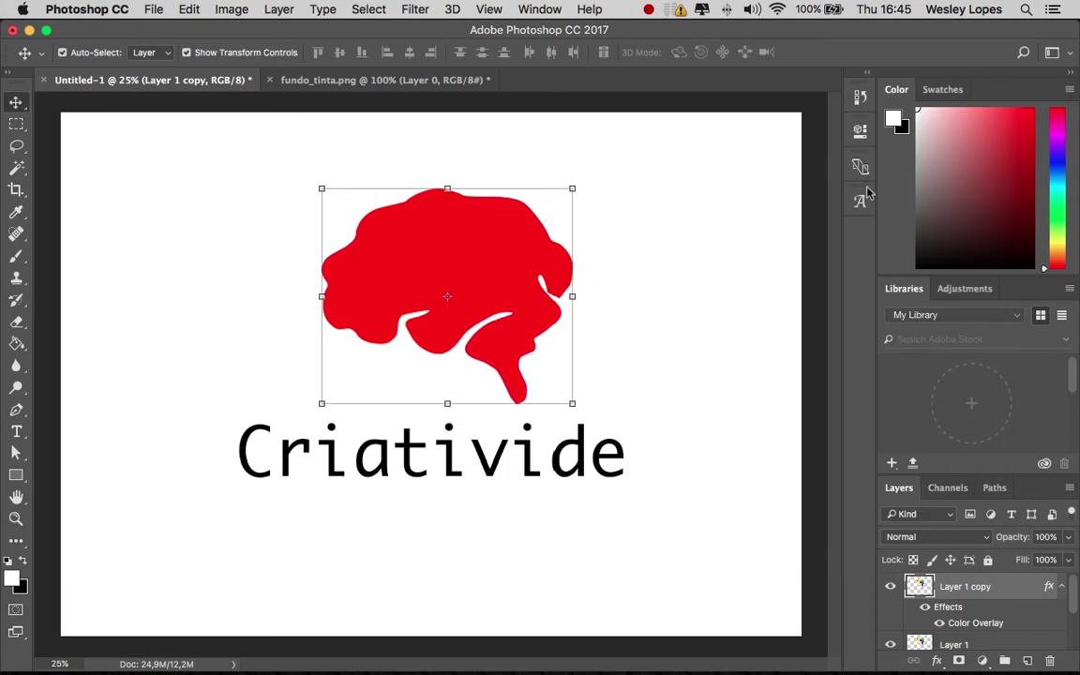
Step: Lower the red brain copy's layer opacity to 33%
{"action": "left_click", "coordinate": [1069, 537]}
{"action": "left_click_drag", "start_coordinate": [1068, 560], "coordinate": [1018, 565]}
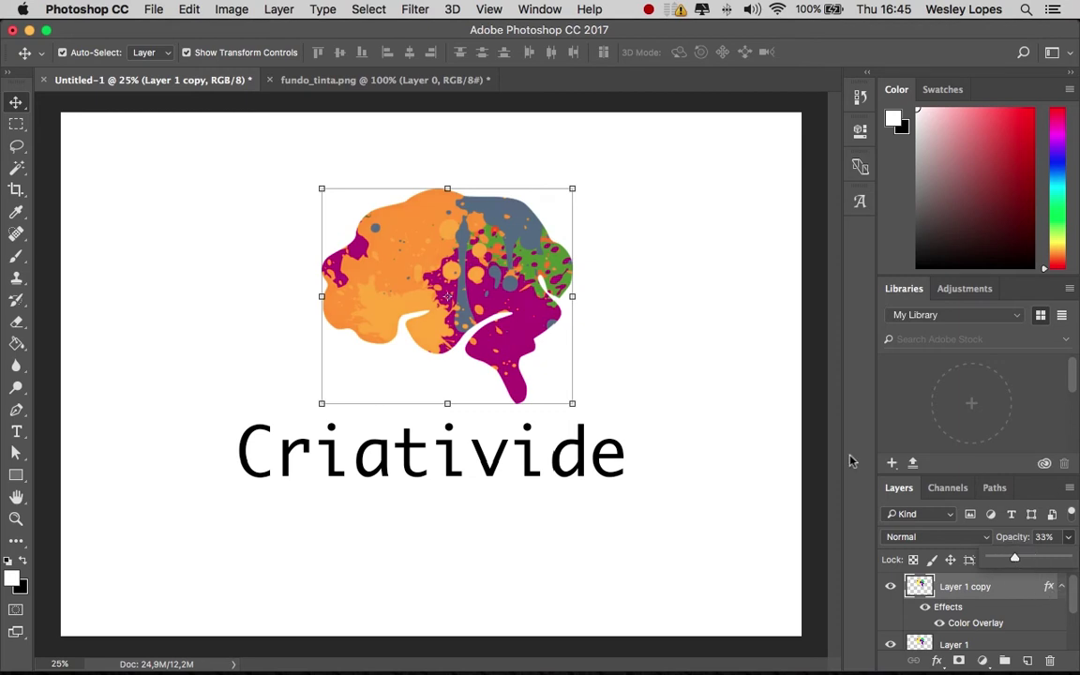